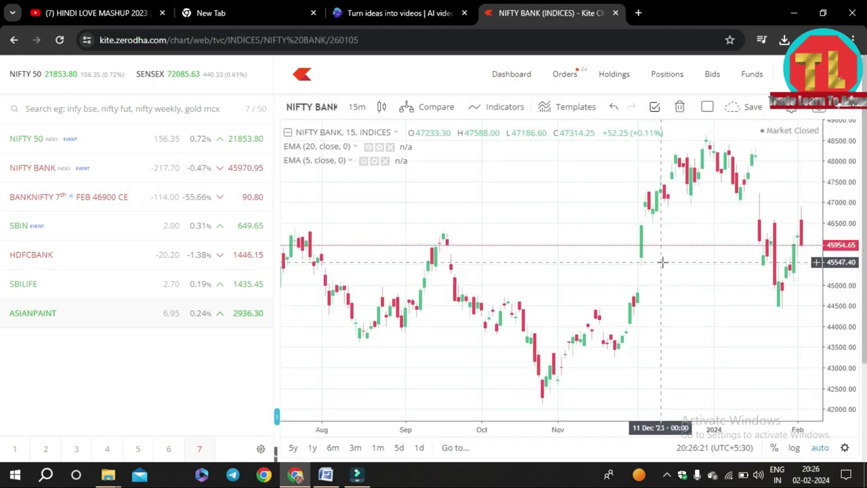
Zoom the NIFTY BANK chart, add a Bollinger Bands Width (20, 2) pane, then go to Holdings.
{"action": "scroll", "coordinate": [664, 261], "scroll_direction": "up", "scroll_amount": 10}
{"action": "scroll", "coordinate": [667, 271], "scroll_direction": "up", "scroll_amount": 3}
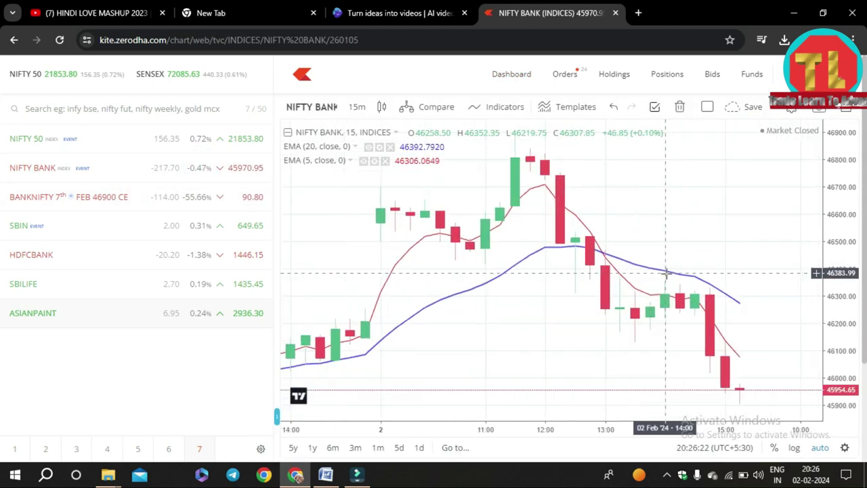
{"action": "left_click", "coordinate": [506, 107]}
{"action": "scroll", "coordinate": [535, 298], "scroll_direction": "down", "scroll_amount": 1}
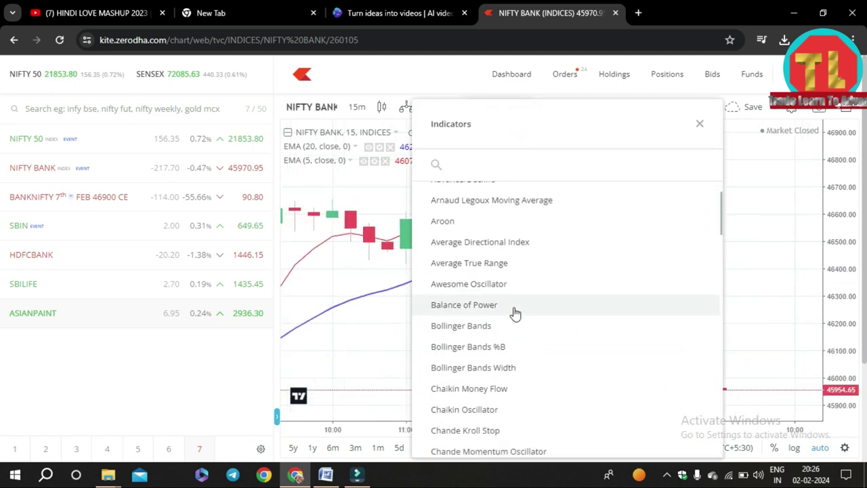
{"action": "left_click", "coordinate": [487, 370]}
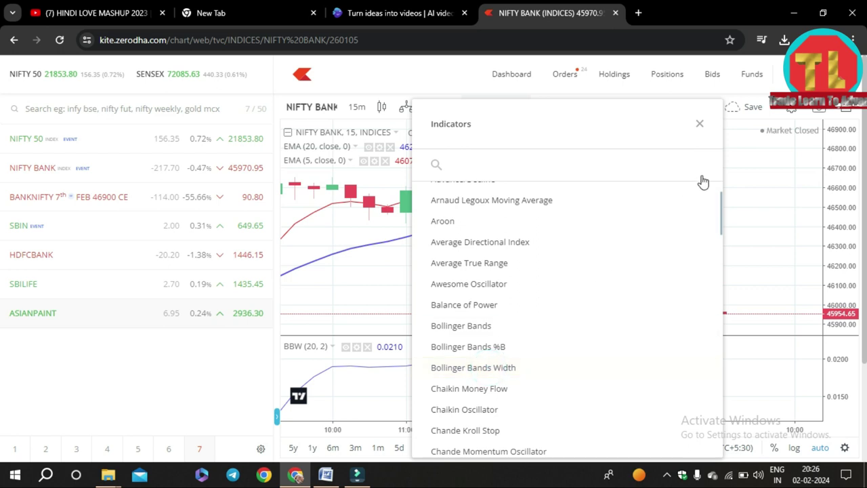
{"action": "left_click", "coordinate": [700, 123]}
{"action": "scroll", "coordinate": [622, 270], "scroll_direction": "up", "scroll_amount": 5}
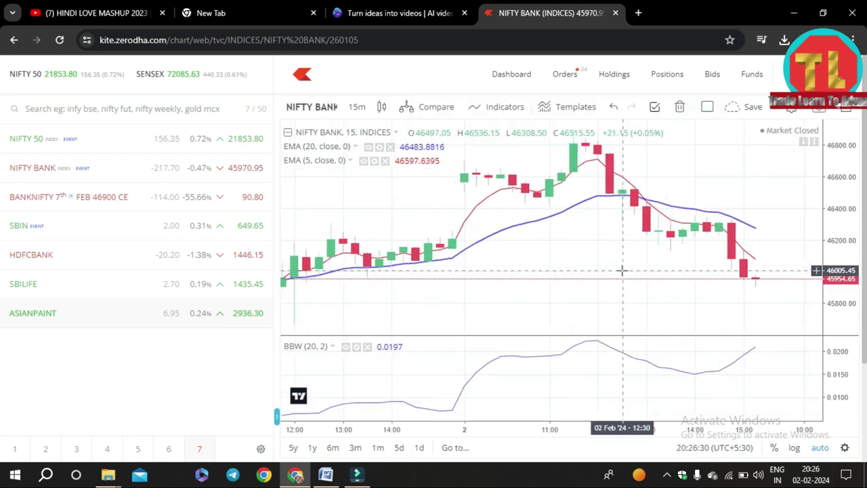
{"action": "left_click", "coordinate": [632, 79]}
Open the Positions page and scroll through it.
{"action": "left_click", "coordinate": [656, 78]}
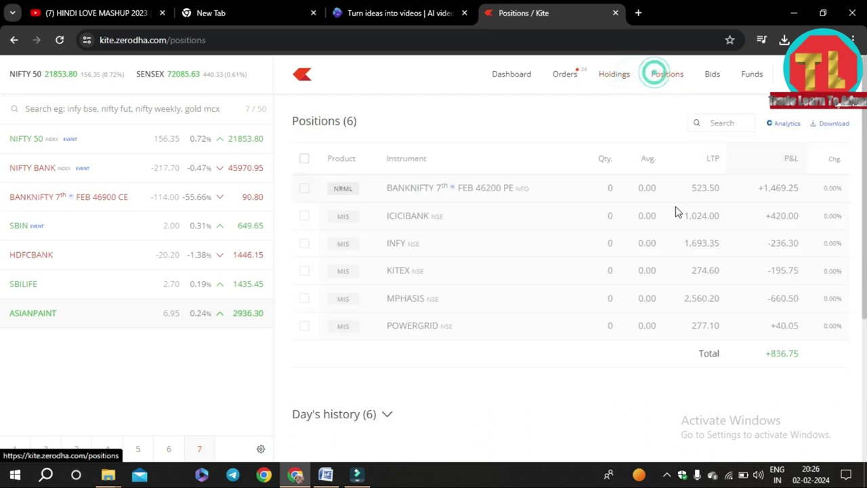
{"action": "scroll", "coordinate": [671, 213], "scroll_direction": "down", "scroll_amount": 2}
{"action": "scroll", "coordinate": [639, 246], "scroll_direction": "up", "scroll_amount": 2}
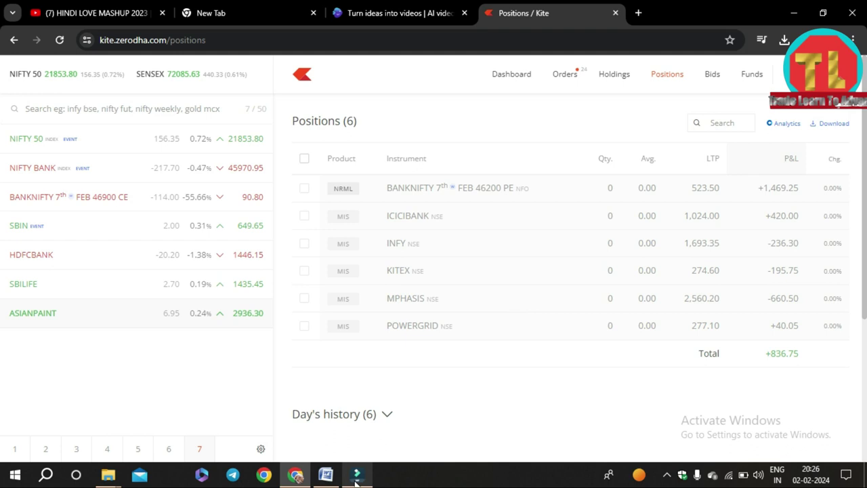
Open the ASIANPAINT chart, then the Funds page showing 29,401.20 available, and watchlist 7.
{"action": "left_click", "coordinate": [189, 317]}
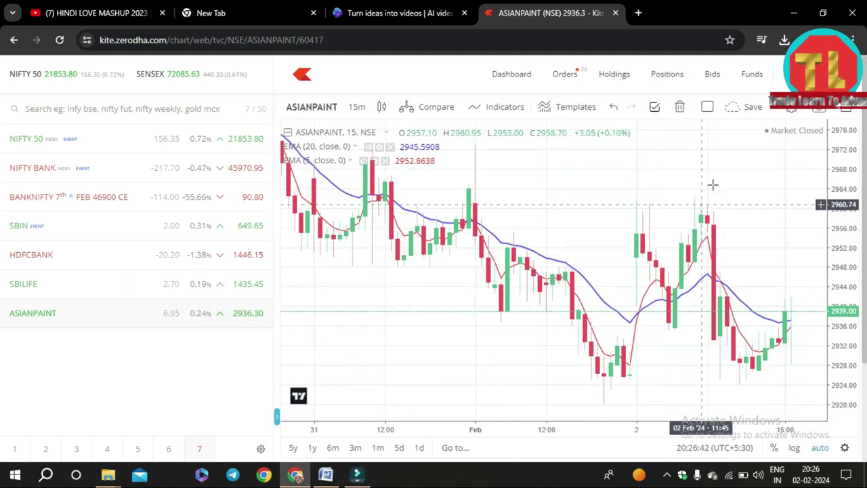
{"action": "left_click", "coordinate": [754, 76]}
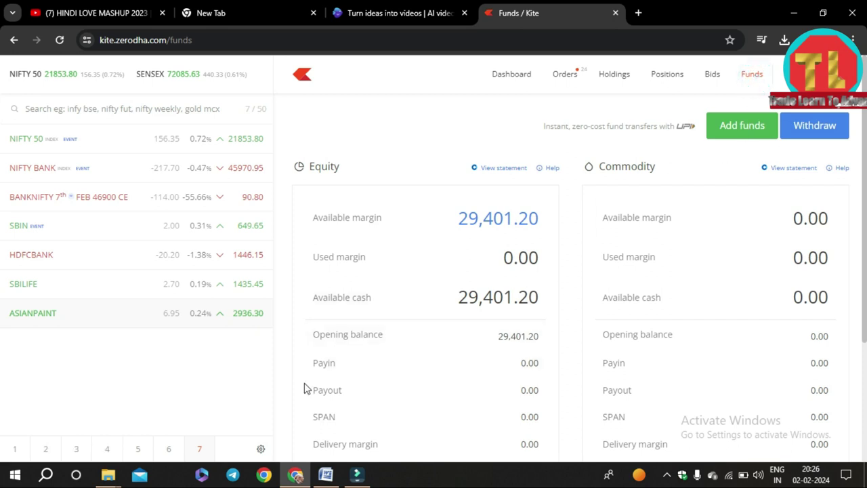
{"action": "left_click", "coordinate": [200, 449]}
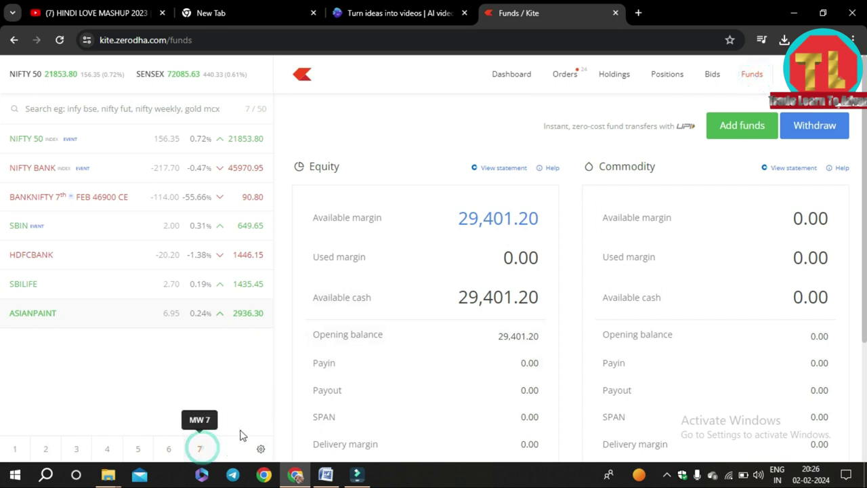
Search 'kite login', go to the Kite site, and sign in with the password and TOTP code.
{"action": "left_click", "coordinate": [318, 256]}
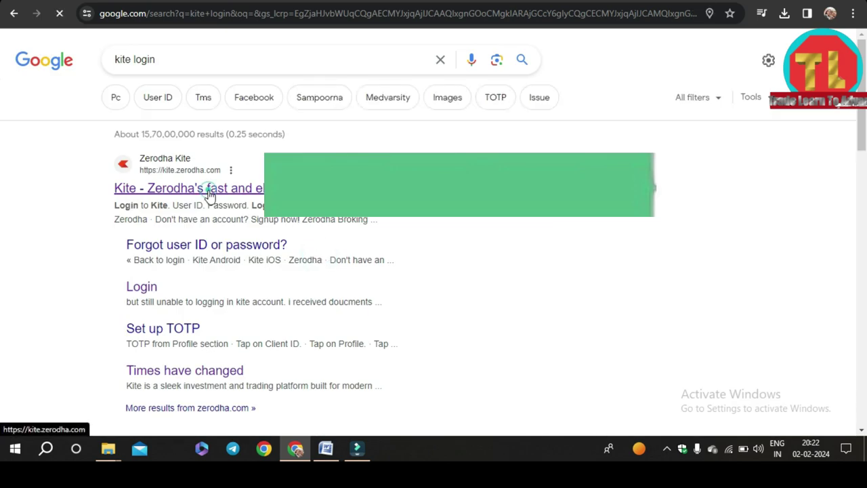
{"action": "left_click", "coordinate": [210, 193]}
{"action": "left_click", "coordinate": [386, 226]}
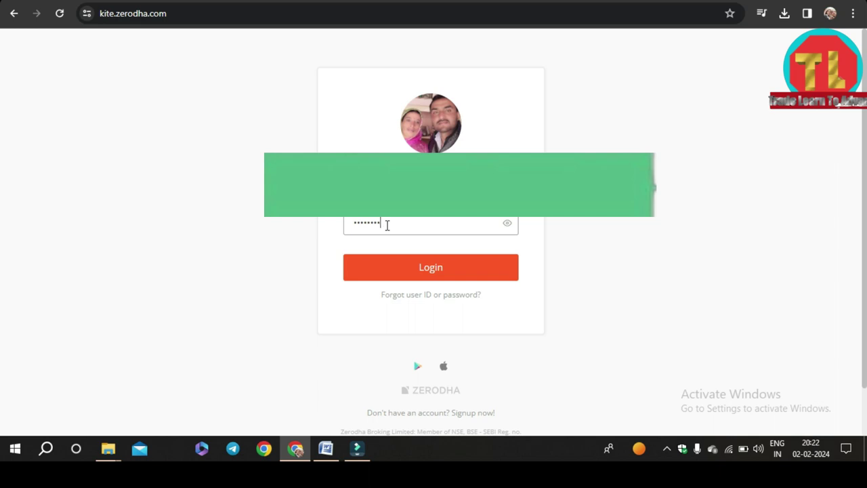
{"action": "left_click", "coordinate": [412, 263]}
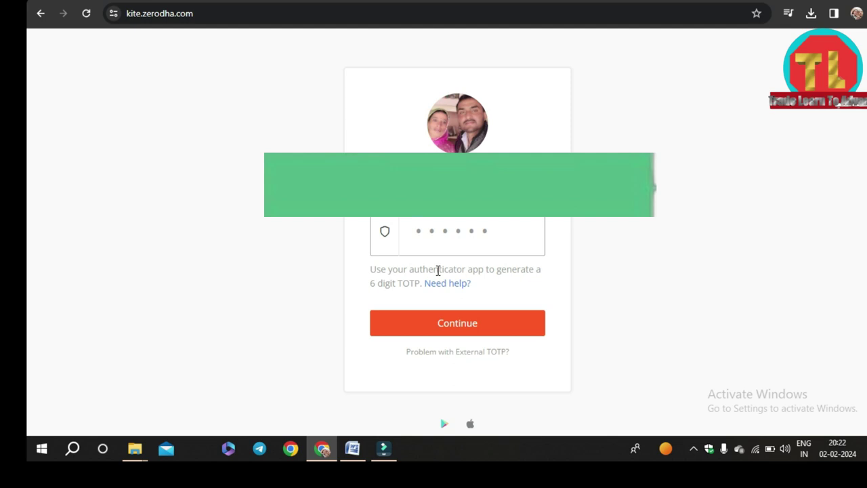
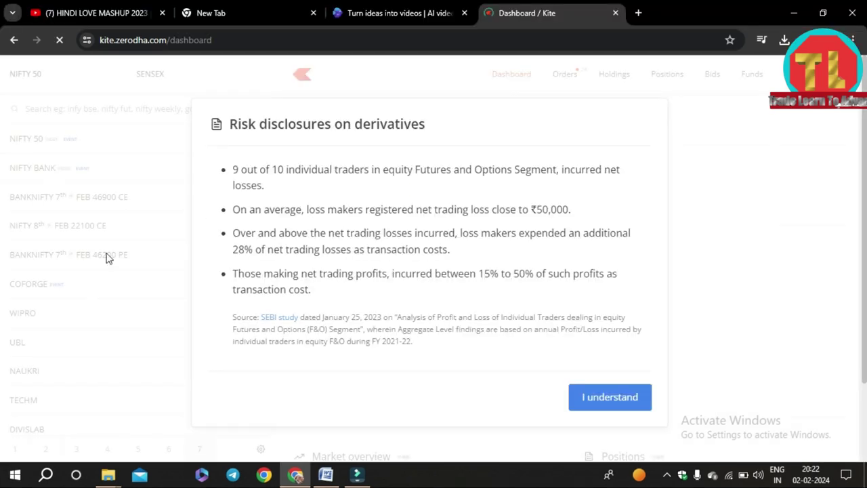
Acknowledge the derivatives risk disclosure and bring up watchlist 7.
{"action": "left_click", "coordinate": [588, 398]}
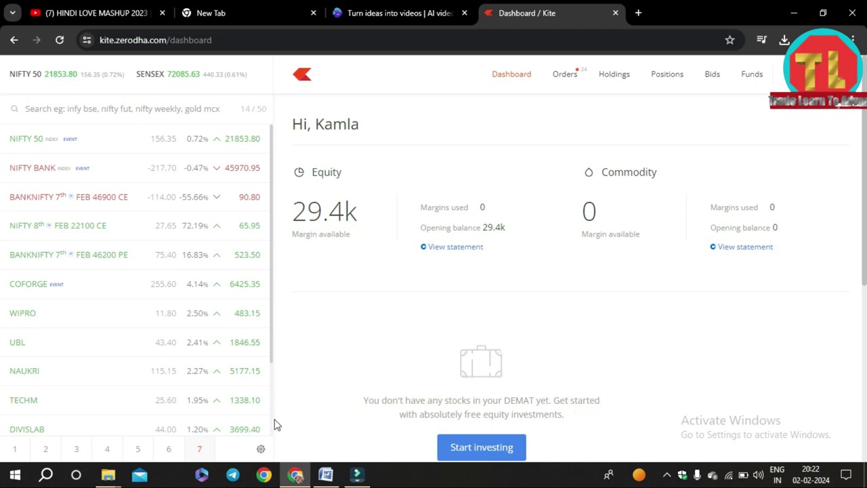
{"action": "left_click", "coordinate": [195, 455]}
{"action": "scroll", "coordinate": [228, 397], "scroll_direction": "down", "scroll_amount": 3}
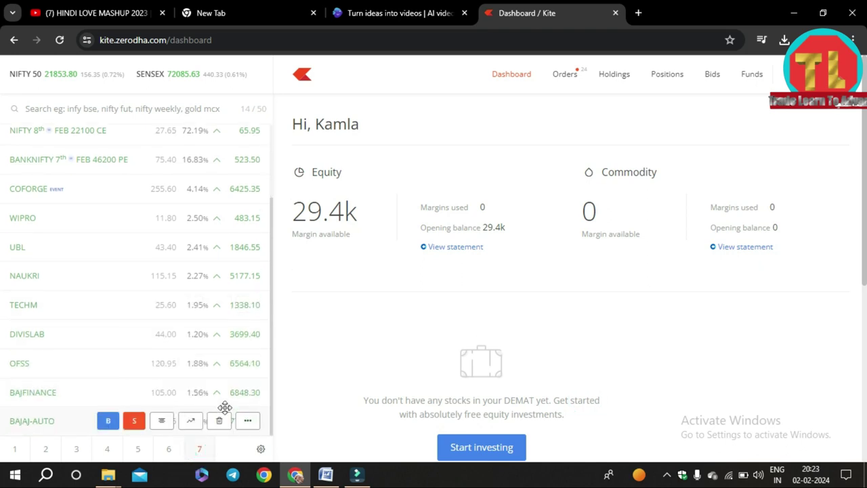
{"action": "scroll", "coordinate": [248, 429], "scroll_direction": "up", "scroll_amount": 3}
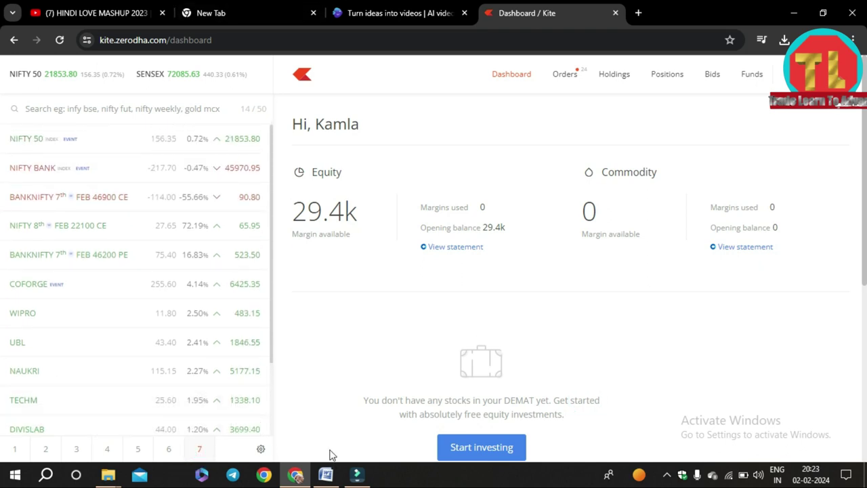
{"action": "scroll", "coordinate": [248, 412], "scroll_direction": "down", "scroll_amount": 3}
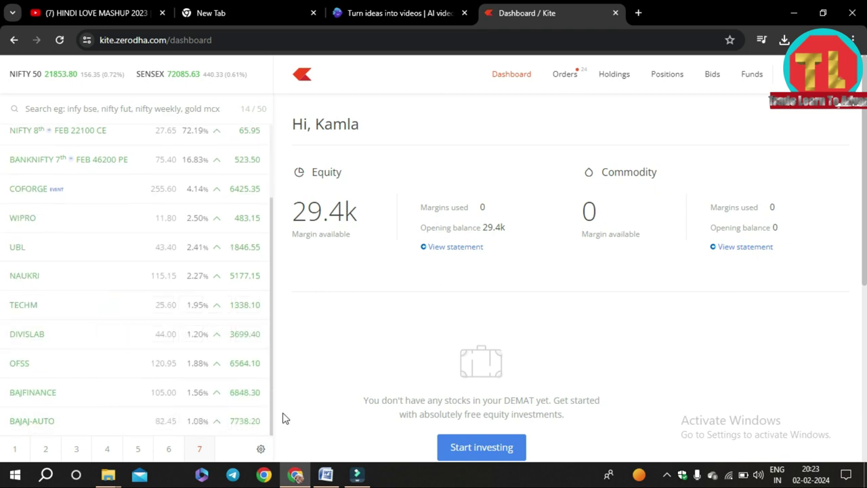
Delete BAJAJ-AUTO, BAJFINANCE, OFSS, DIVISLAB, TECHM, NAUKRI, UBL, WIPRO and COFORGE from the watchlist.
{"action": "left_click", "coordinate": [229, 428]}
{"action": "left_click", "coordinate": [227, 425]}
{"action": "left_click", "coordinate": [228, 425]}
{"action": "left_click", "coordinate": [227, 425]}
{"action": "left_click", "coordinate": [227, 403]}
{"action": "left_click", "coordinate": [224, 371]}
{"action": "left_click", "coordinate": [225, 342]}
{"action": "left_click", "coordinate": [223, 314]}
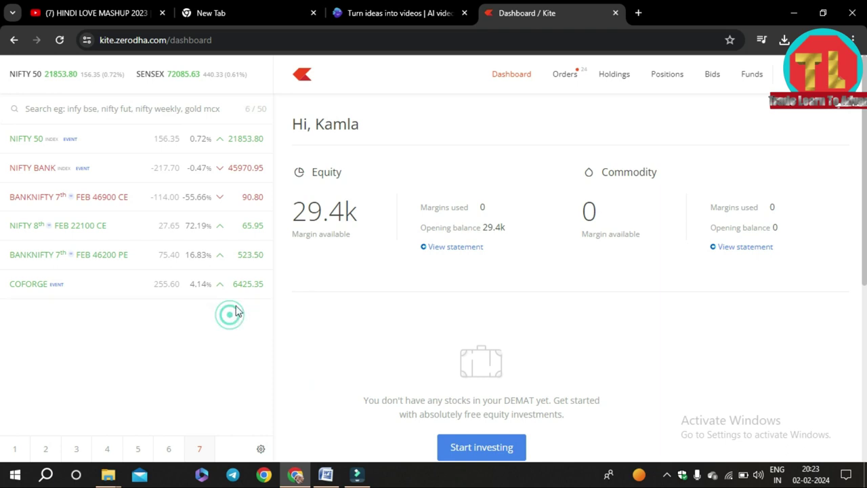
{"action": "left_click", "coordinate": [224, 283]}
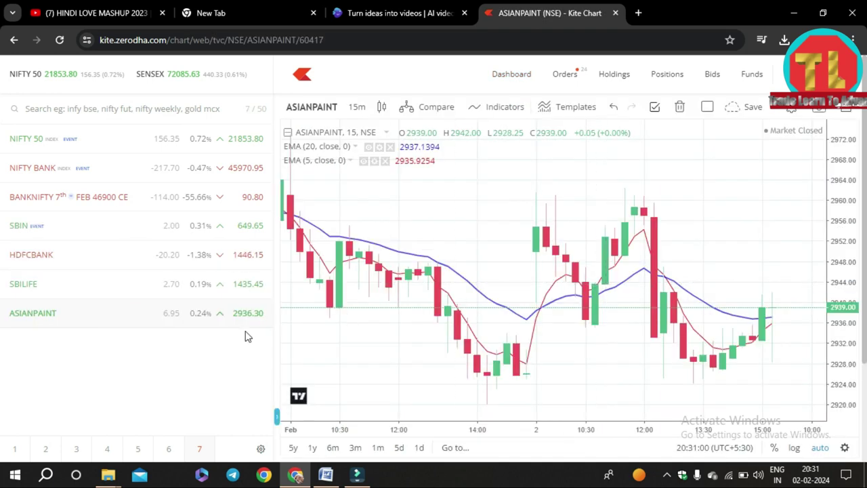
Preview ASIANPAINT's buy and sell order windows, then delete TECHM, NAUKRI, UBL, WIPRO and COFORGE.
{"action": "left_click", "coordinate": [115, 314]}
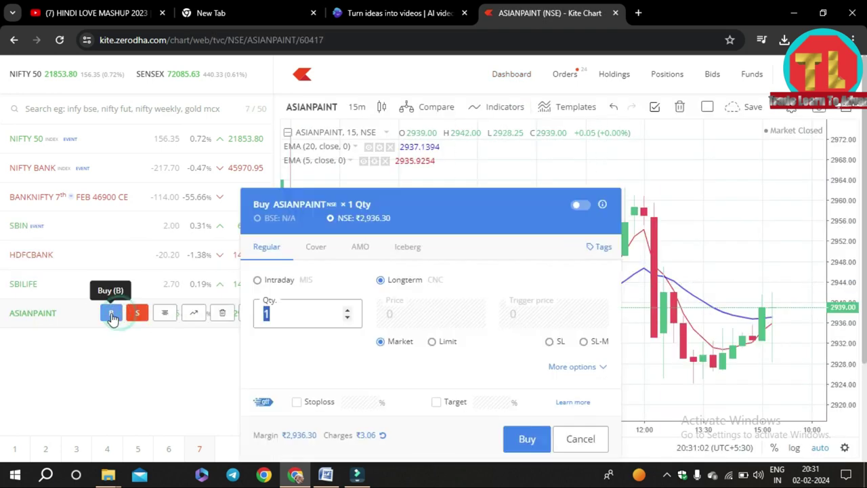
{"action": "left_click", "coordinate": [580, 205]}
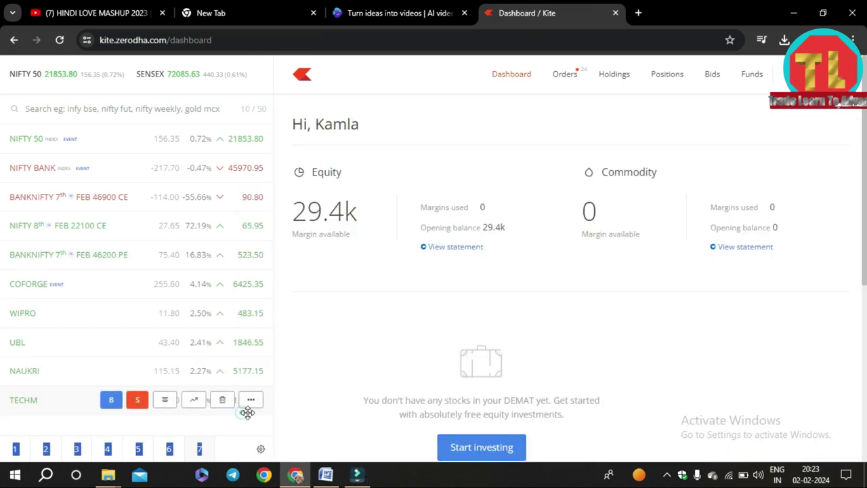
{"action": "left_click", "coordinate": [242, 407]}
{"action": "left_click", "coordinate": [223, 371]}
{"action": "left_click", "coordinate": [223, 342]}
{"action": "left_click", "coordinate": [228, 313]}
{"action": "left_click", "coordinate": [229, 284]}
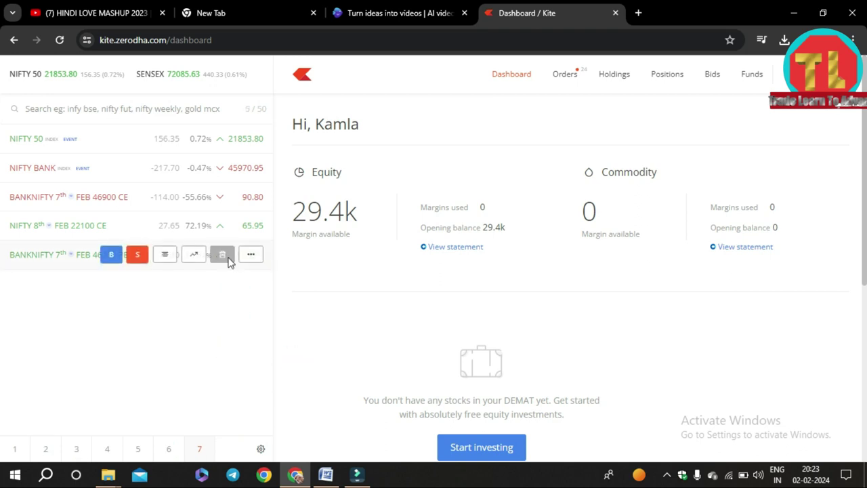
Delete the BANKNIFTY FEB put and NIFTY FEB 22100 CE contracts from the watchlist.
{"action": "left_click", "coordinate": [225, 256]}
{"action": "left_click", "coordinate": [223, 226]}
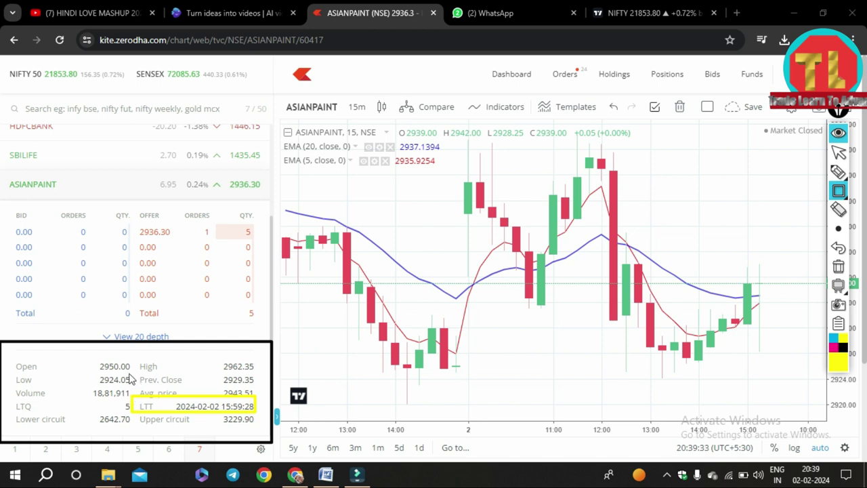
Box the Prev. Close figure in yellow and its 2929.35 value in thinner magenta lines.
{"action": "left_click_drag", "start_coordinate": [139, 382], "coordinate": [269, 390]}
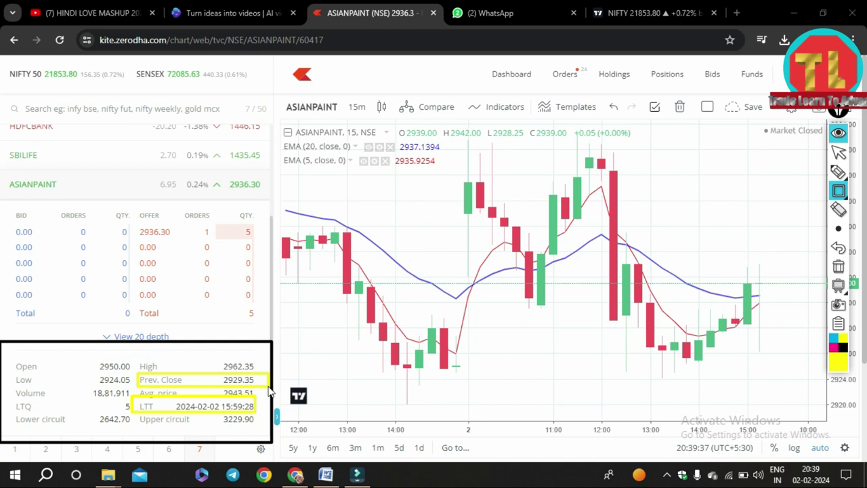
{"action": "left_click", "coordinate": [838, 229]}
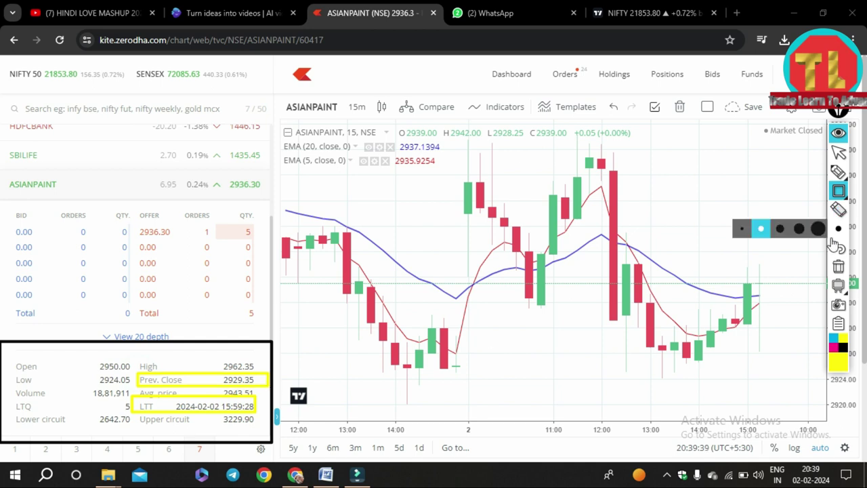
{"action": "left_click", "coordinate": [758, 226]}
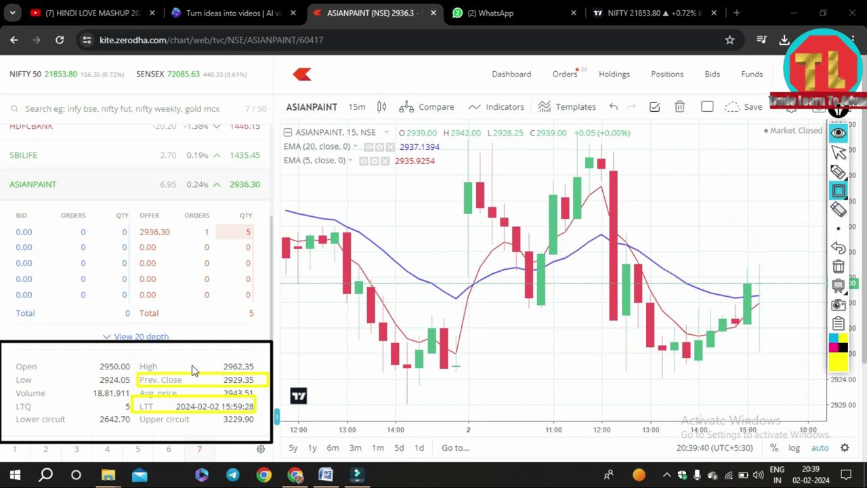
{"action": "left_click", "coordinate": [833, 347]}
{"action": "left_click_drag", "start_coordinate": [211, 373], "coordinate": [260, 386]}
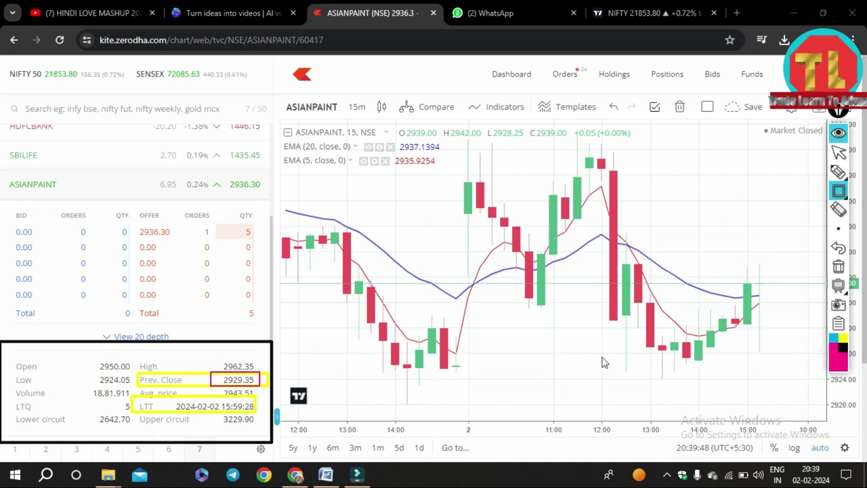
Box the Open, High 2962.35 and Volume rows in yellow, then open an ASIANPAINT buy order.
{"action": "left_click", "coordinate": [844, 338]}
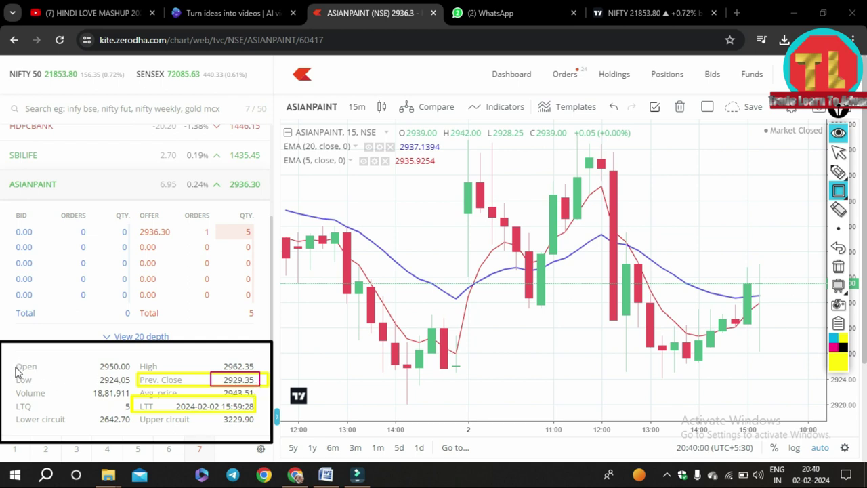
{"action": "mouse_move", "coordinate": [22, 378]}
{"action": "left_mouse_down"}
{"action": "mouse_move", "coordinate": [135, 375]}
{"action": "mouse_move", "coordinate": [33, 377]}
{"action": "left_mouse_up"}
{"action": "mouse_move", "coordinate": [138, 360]}
{"action": "left_mouse_down"}
{"action": "mouse_move", "coordinate": [186, 377]}
{"action": "mouse_move", "coordinate": [261, 375]}
{"action": "left_mouse_up"}
{"action": "left_click_drag", "start_coordinate": [13, 376], "coordinate": [97, 379]}
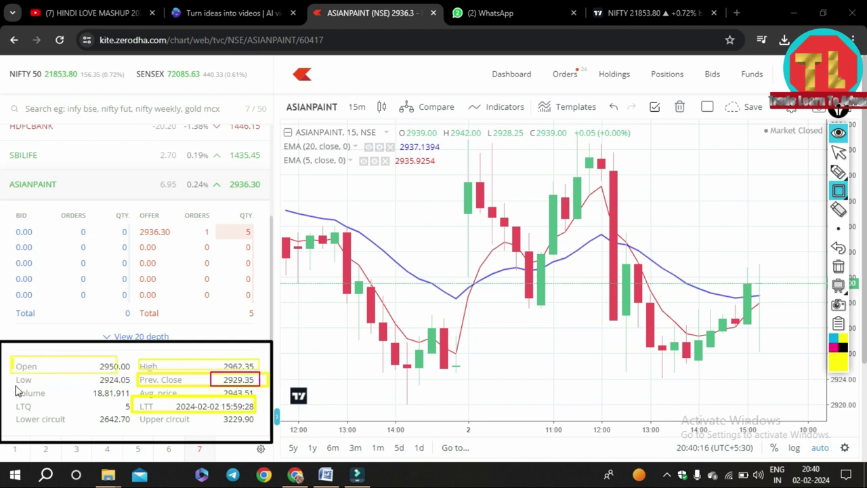
{"action": "left_click_drag", "start_coordinate": [40, 404], "coordinate": [131, 405]}
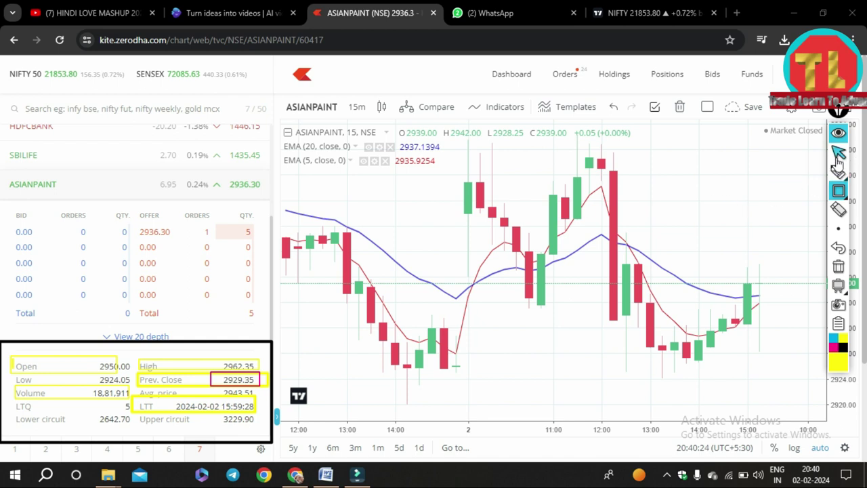
{"action": "key", "text": "b"}
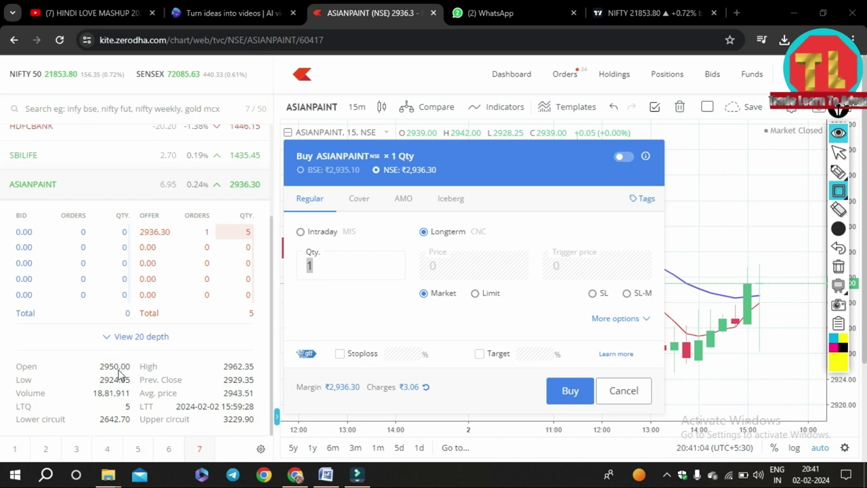
Expand ASIANPAINT's market depth to 20 levels and scroll through it.
{"action": "left_click", "coordinate": [118, 339]}
{"action": "mouse_move", "coordinate": [845, 182]}
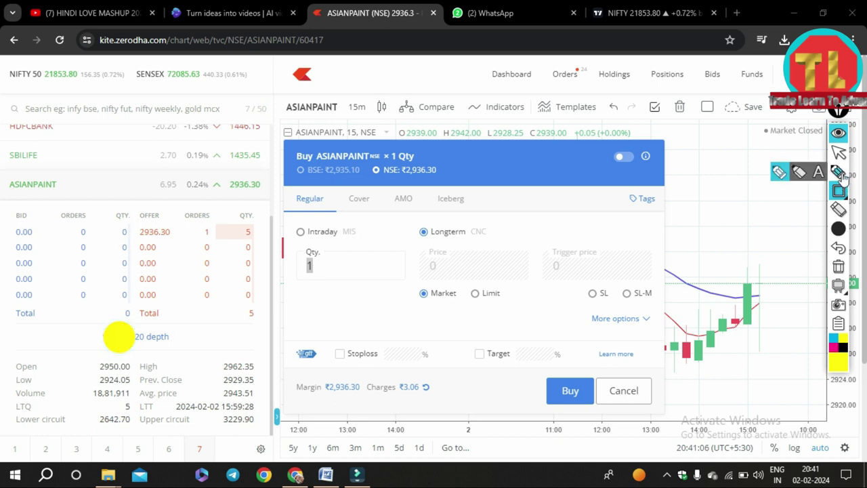
{"action": "left_click", "coordinate": [839, 155]}
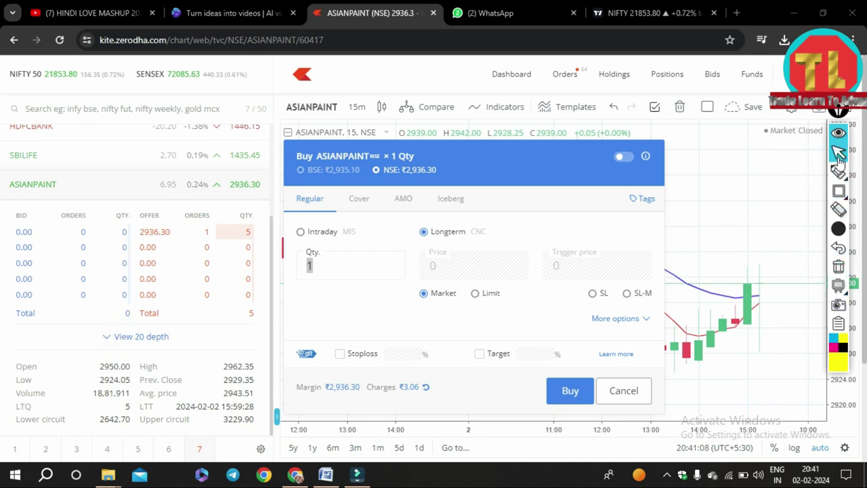
{"action": "left_click", "coordinate": [137, 338]}
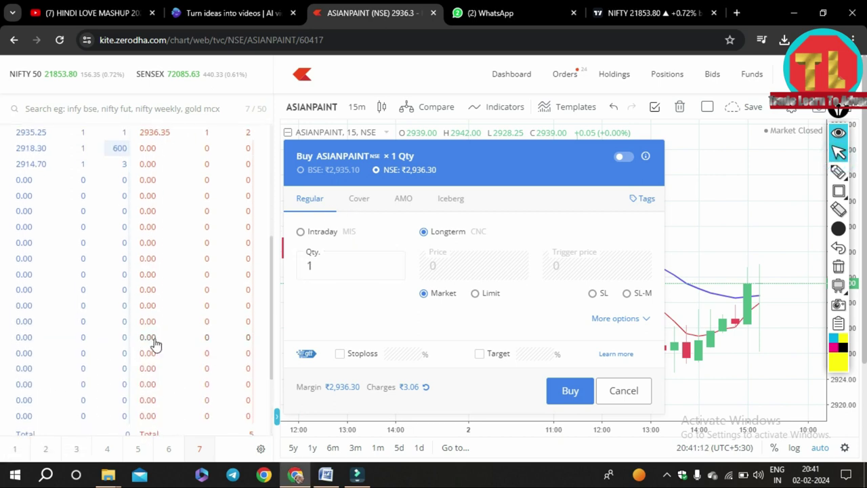
{"action": "scroll", "coordinate": [170, 341], "scroll_direction": "up", "scroll_amount": 3}
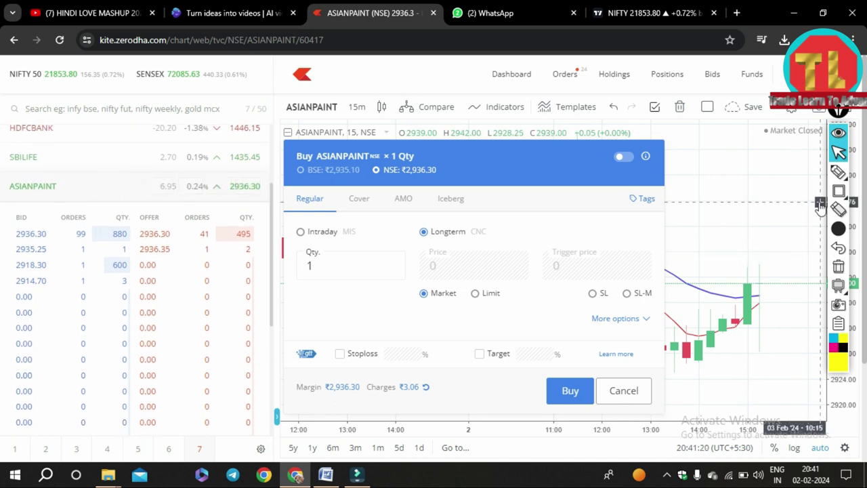
Switch to thinner annotation lines, collapse the ASIANPAINT market depth, and box a watchlist area.
{"action": "left_click", "coordinate": [838, 192]}
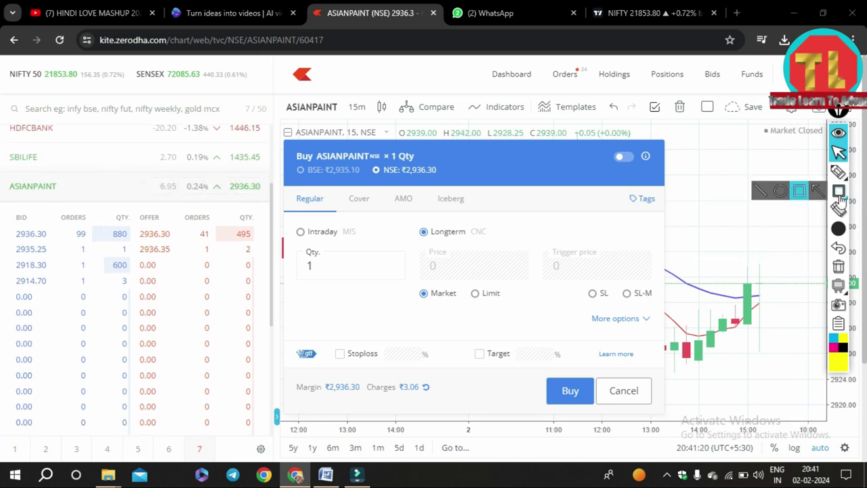
{"action": "left_click", "coordinate": [12, 217]}
{"action": "left_click", "coordinate": [838, 228]}
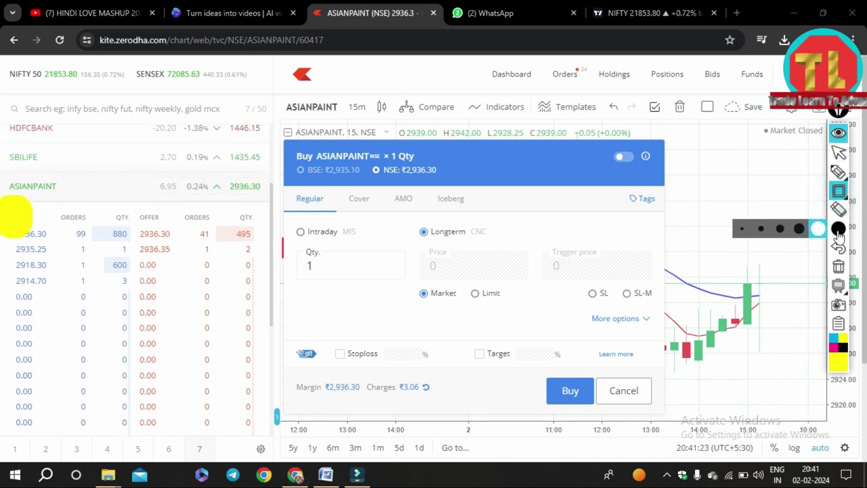
{"action": "left_click", "coordinate": [746, 227]}
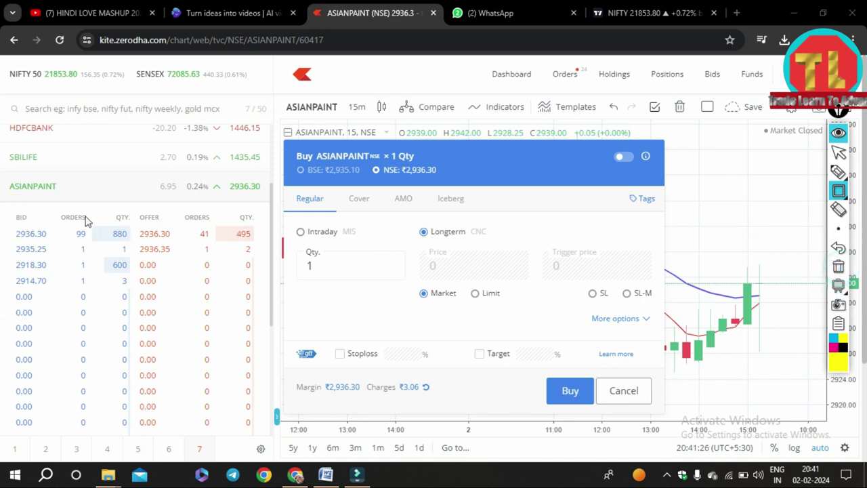
{"action": "left_click", "coordinate": [838, 151]}
{"action": "left_click", "coordinate": [152, 186]}
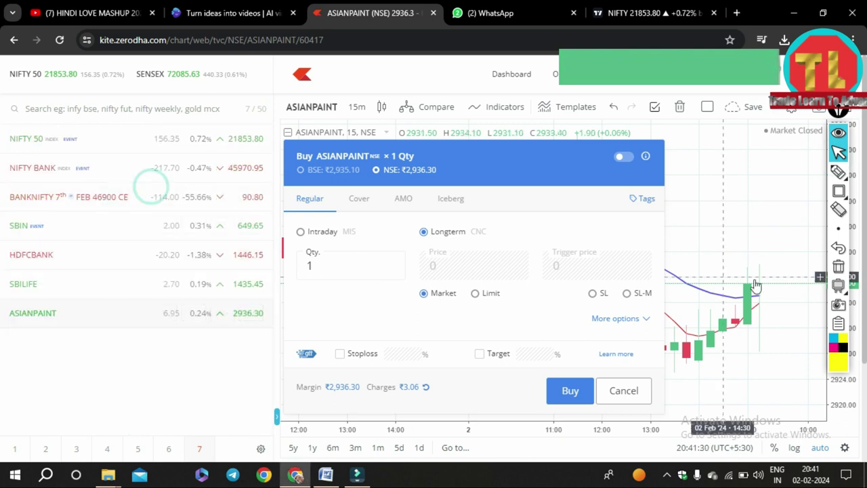
{"action": "left_click", "coordinate": [839, 191]}
{"action": "left_click_drag", "start_coordinate": [7, 215], "coordinate": [101, 246]}
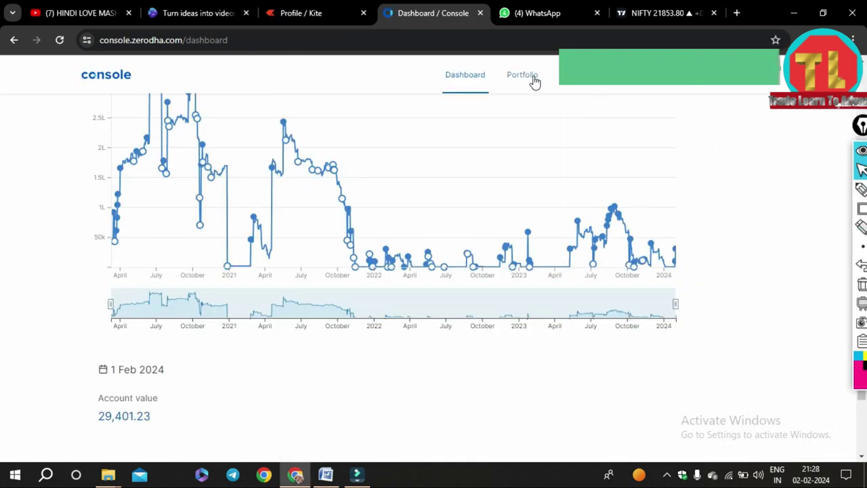
In Console, view the Portfolio Tags page, then the Reports Tradebook.
{"action": "left_click", "coordinate": [535, 79]}
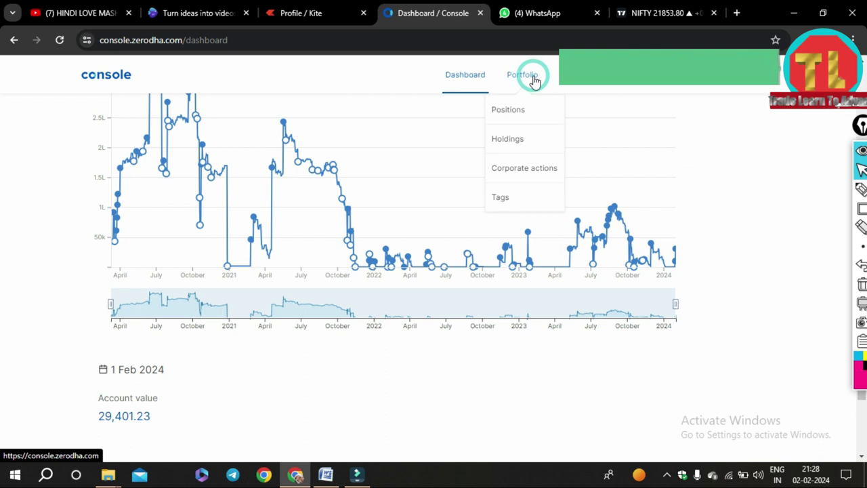
{"action": "left_click", "coordinate": [527, 200]}
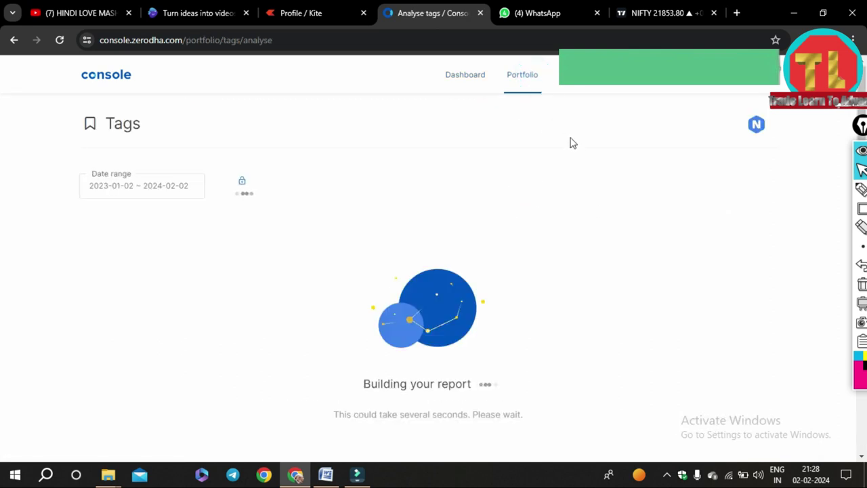
{"action": "left_click", "coordinate": [589, 84]}
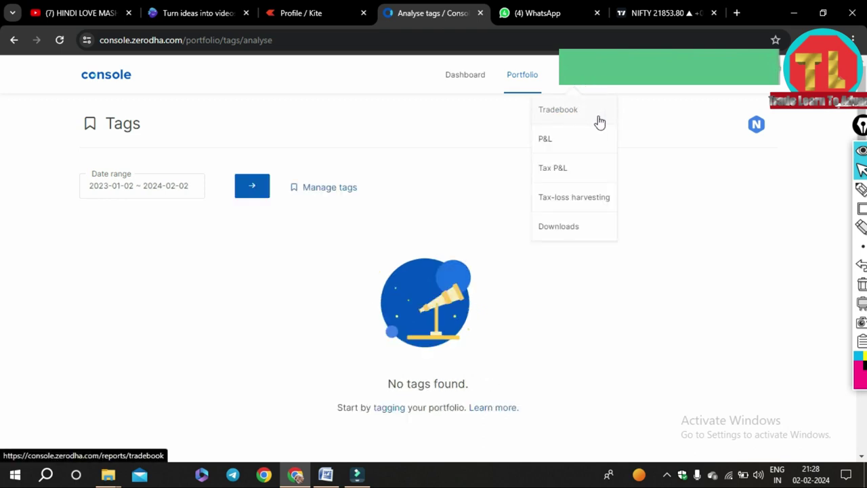
{"action": "left_click", "coordinate": [569, 117]}
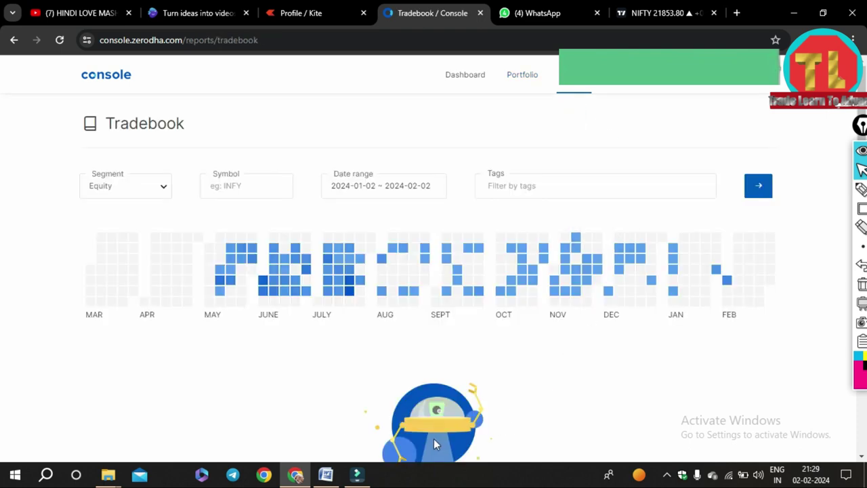
Highlight part of the Tradebook report and click within its equity trade calendar.
{"action": "mouse_move", "coordinate": [366, 480]}
{"action": "left_click_drag", "start_coordinate": [166, 243], "coordinate": [277, 242]}
{"action": "left_click", "coordinate": [629, 393]}
{"action": "left_click", "coordinate": [621, 394]}
{"action": "left_click", "coordinate": [621, 394]}
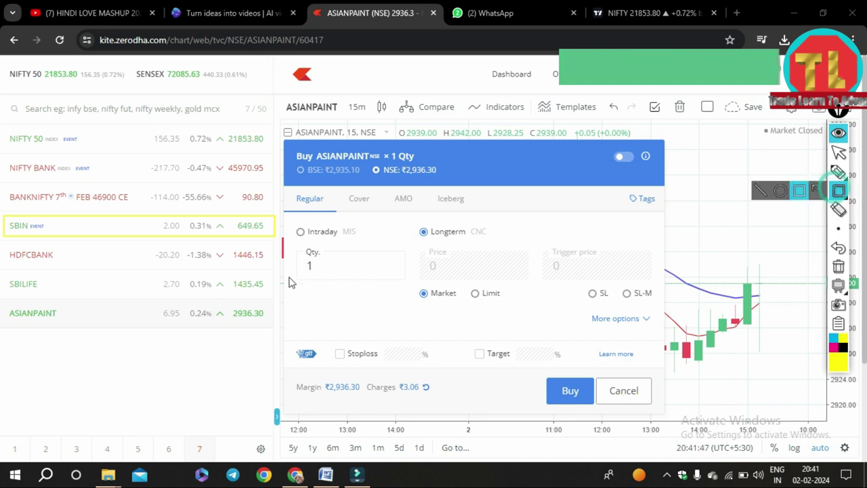
Set the ASIANPAINT buy order to Intraday (MIS), cutting required margin to ₹587.26.
{"action": "mouse_move", "coordinate": [300, 246]}
{"action": "left_mouse_down"}
{"action": "mouse_move", "coordinate": [330, 287]}
{"action": "mouse_move", "coordinate": [400, 284]}
{"action": "left_mouse_up"}
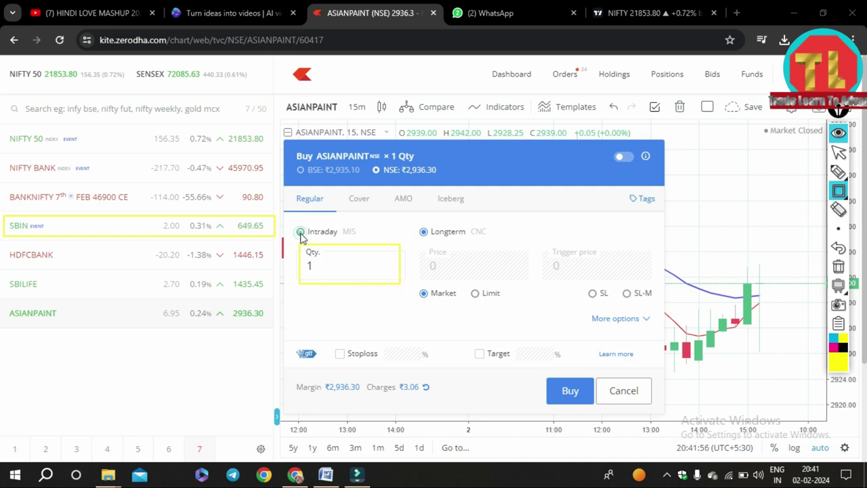
{"action": "left_click", "coordinate": [839, 152]}
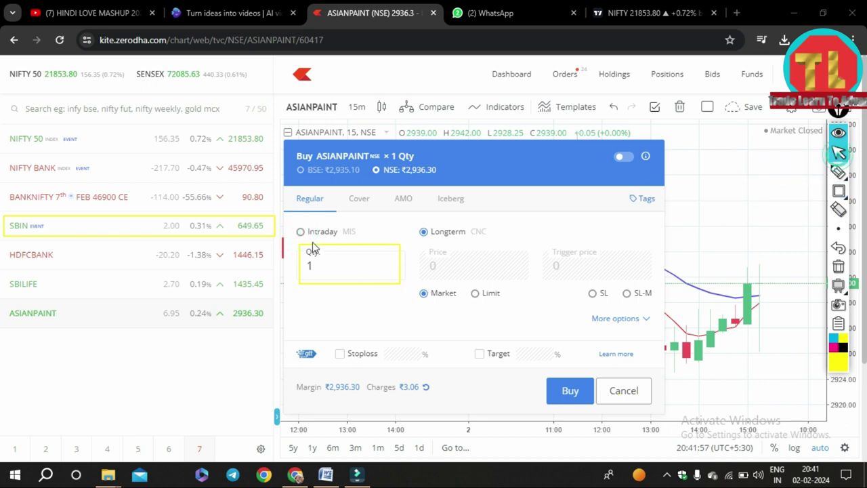
{"action": "left_click", "coordinate": [300, 231]}
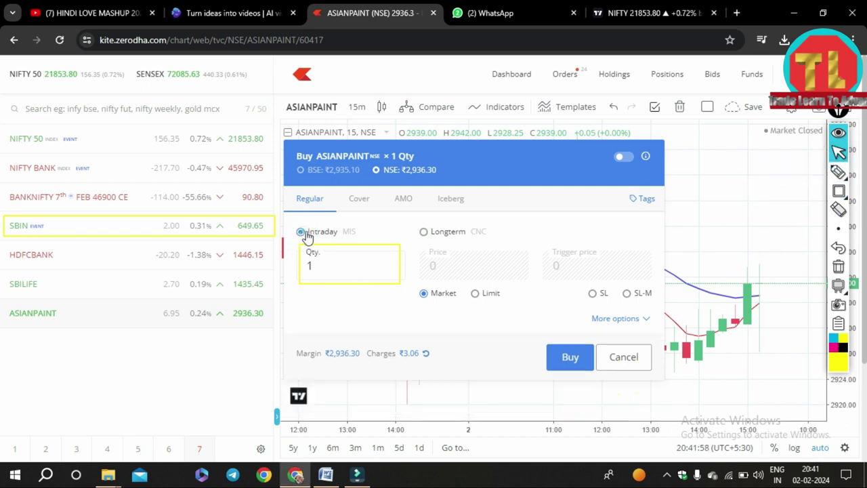
{"action": "left_click", "coordinate": [839, 193]}
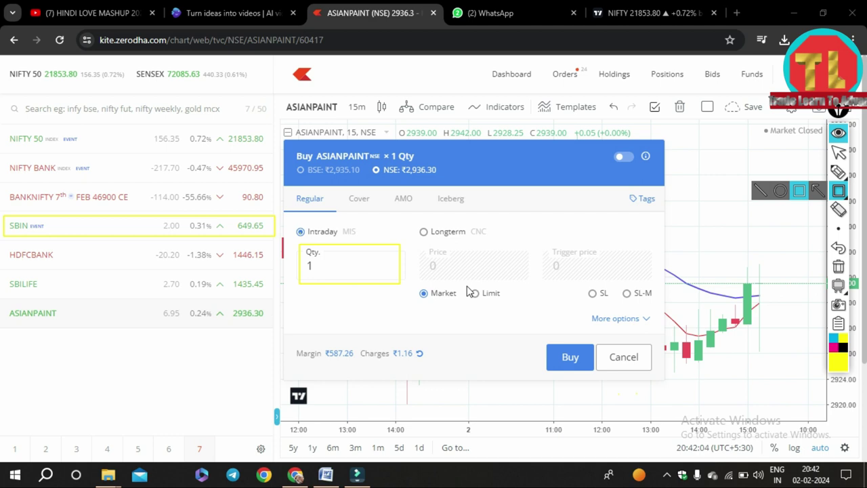
Box figures in the intraday order window with coloured annotations.
{"action": "left_click_drag", "start_coordinate": [467, 285], "coordinate": [508, 303]}
{"action": "left_click_drag", "start_coordinate": [411, 285], "coordinate": [465, 306]}
{"action": "mouse_move", "coordinate": [589, 282]}
{"action": "left_mouse_down"}
{"action": "mouse_move", "coordinate": [615, 304]}
{"action": "mouse_move", "coordinate": [659, 303]}
{"action": "left_mouse_up"}
{"action": "left_click", "coordinate": [839, 352]}
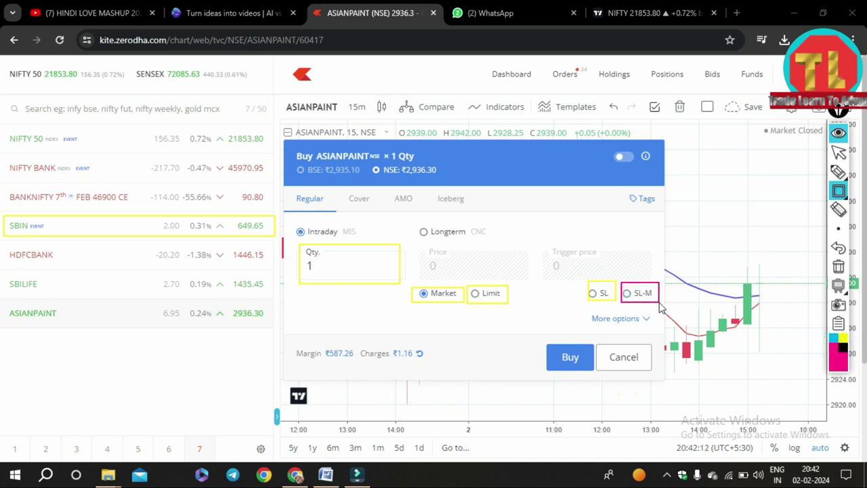
{"action": "left_click", "coordinate": [842, 348]}
{"action": "mouse_move", "coordinate": [468, 282]}
{"action": "left_mouse_down"}
{"action": "mouse_move", "coordinate": [482, 306]}
{"action": "mouse_move", "coordinate": [516, 310]}
{"action": "left_mouse_up"}
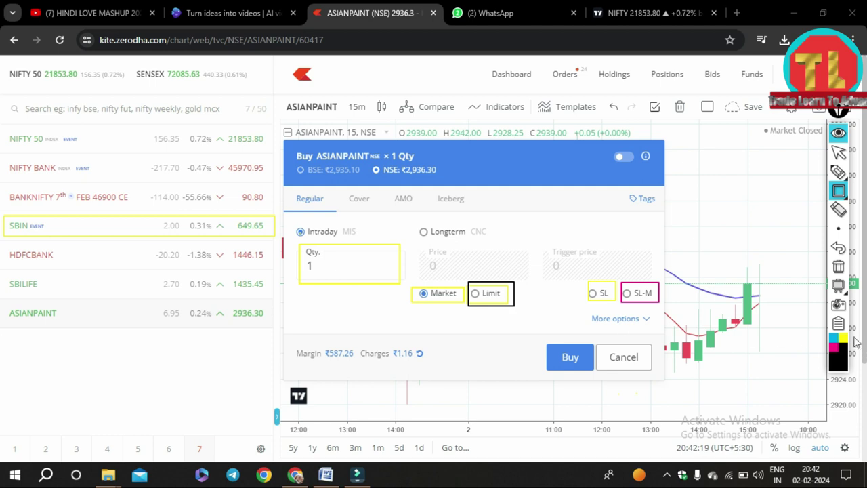
{"action": "left_click", "coordinate": [841, 366]}
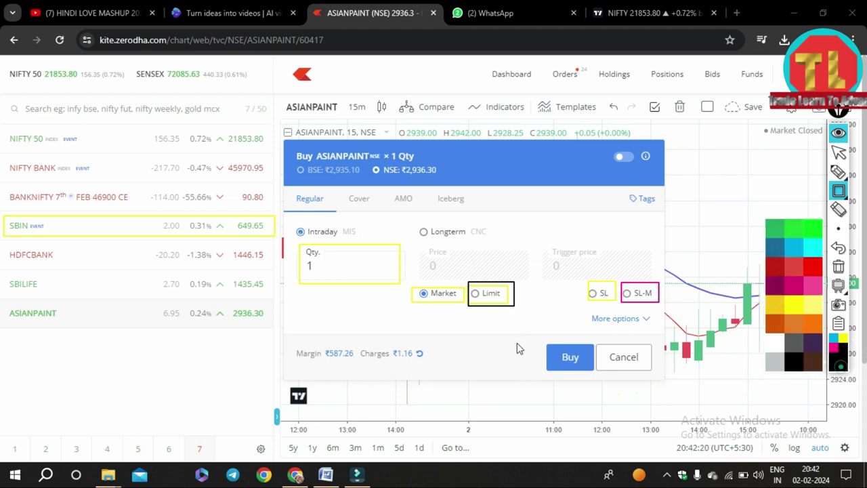
{"action": "left_click", "coordinate": [811, 273]}
{"action": "left_click_drag", "start_coordinate": [5, 217], "coordinate": [49, 235]}
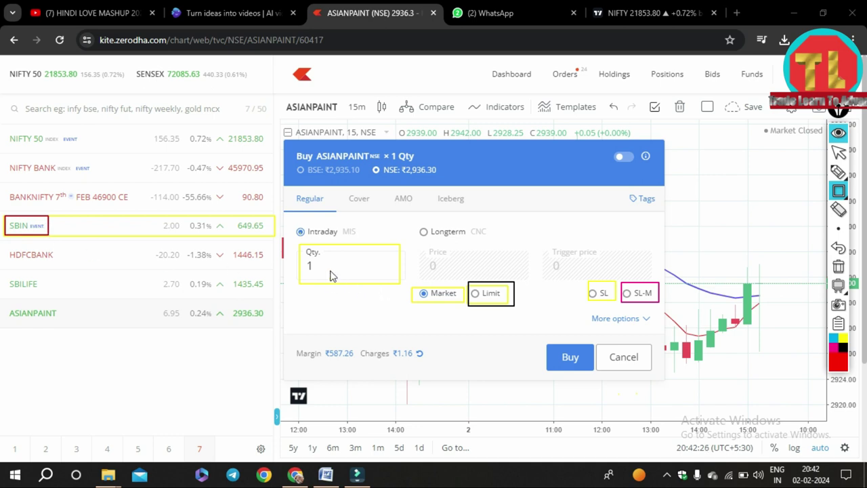
{"action": "left_click", "coordinate": [328, 266]}
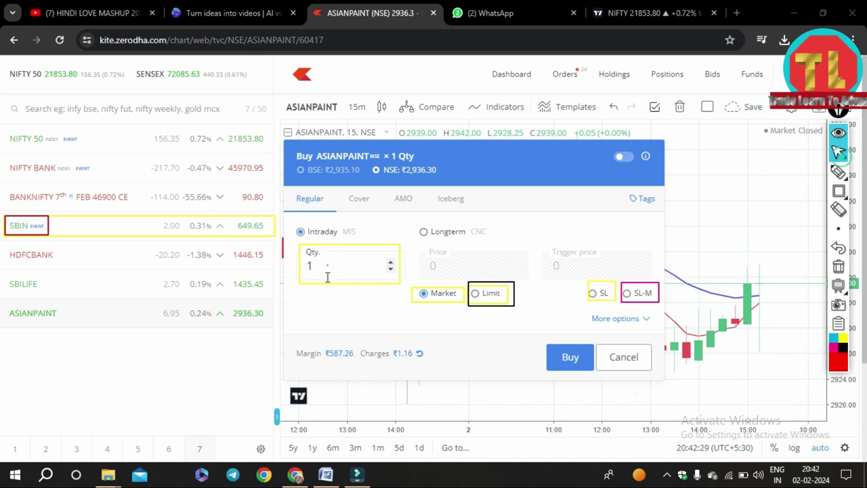
Switch the ASIANPAINT intraday buy to a Limit order priced at 500, needing ₹100.00 margin.
{"action": "left_click", "coordinate": [361, 257]}
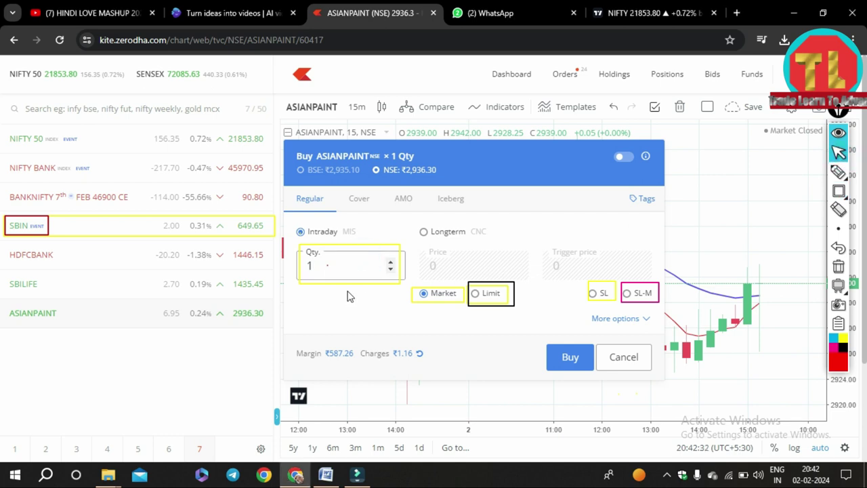
{"action": "left_click", "coordinate": [476, 294]}
{"action": "left_click", "coordinate": [472, 270]}
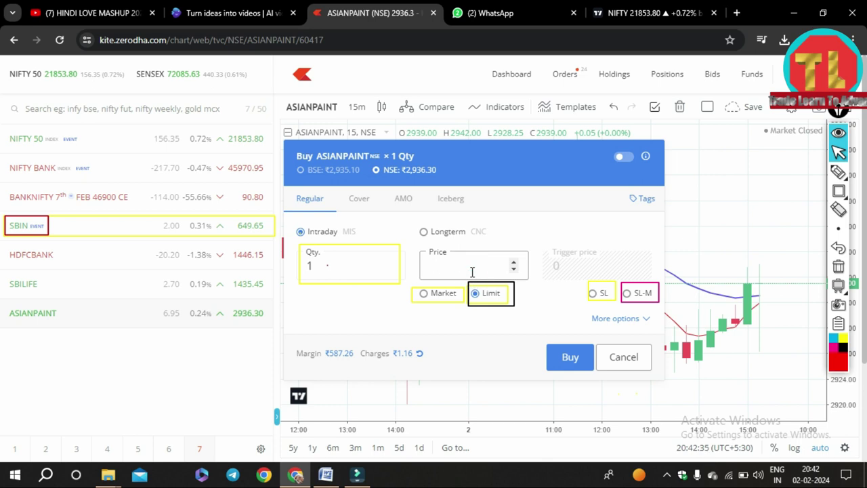
{"action": "type", "text": "500"}
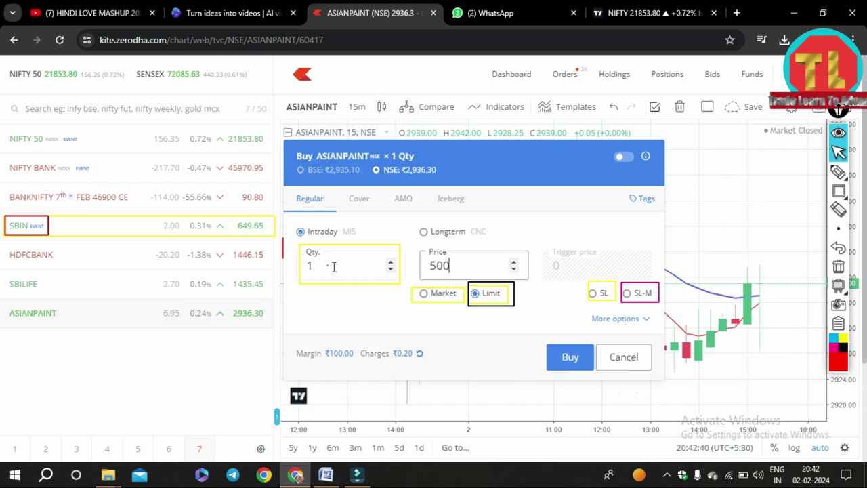
{"action": "left_click", "coordinate": [841, 174]}
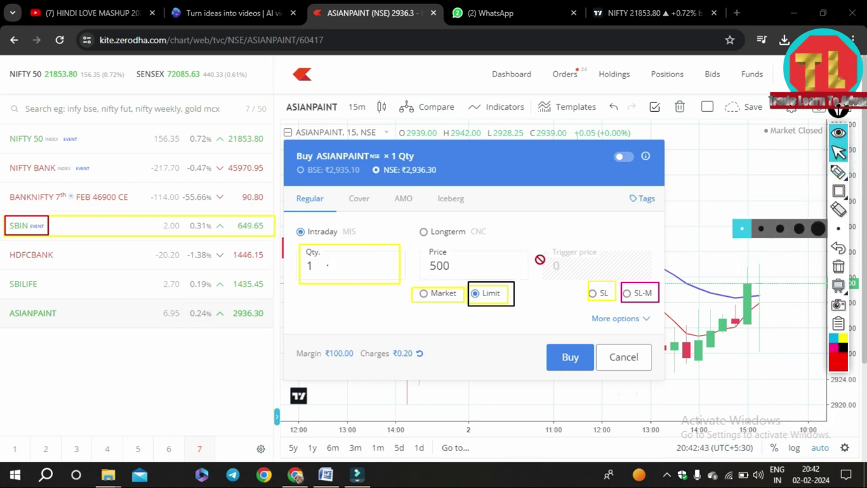
{"action": "left_click", "coordinate": [454, 266]}
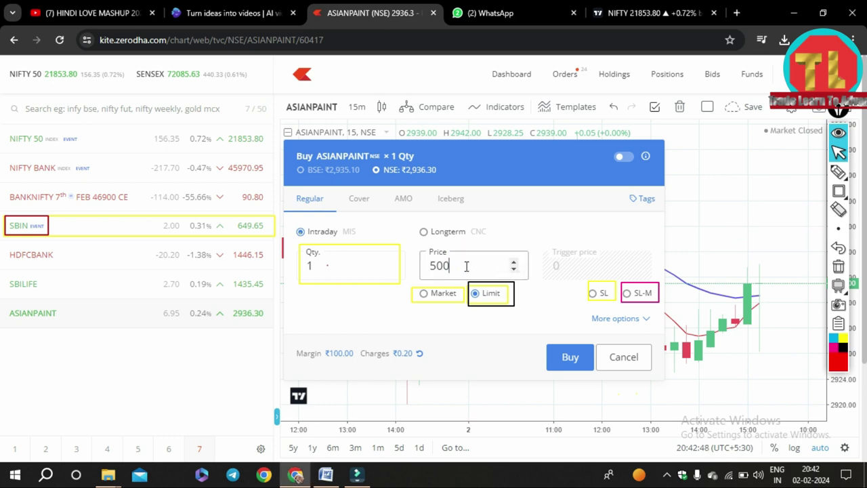
{"action": "left_click", "coordinate": [839, 191]}
{"action": "left_click_drag", "start_coordinate": [412, 253], "coordinate": [486, 278]}
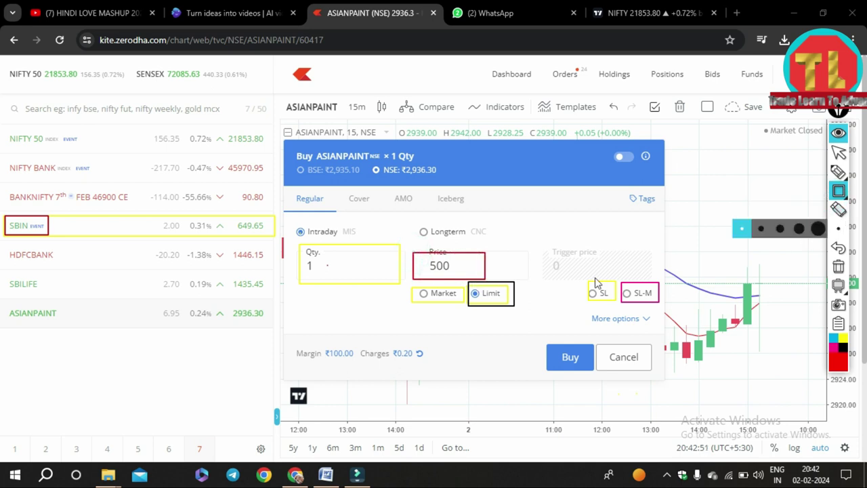
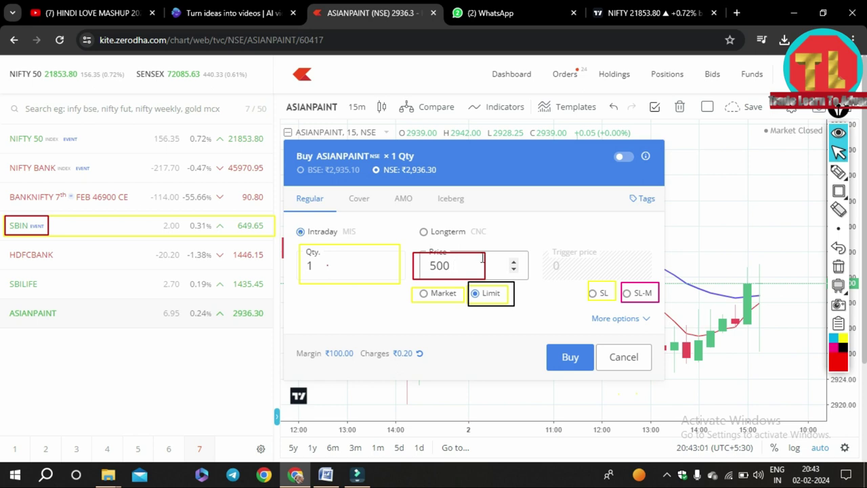
Clear old marks, box the 500 Price and the order header, then erase those boxes.
{"action": "left_click", "coordinate": [838, 267]}
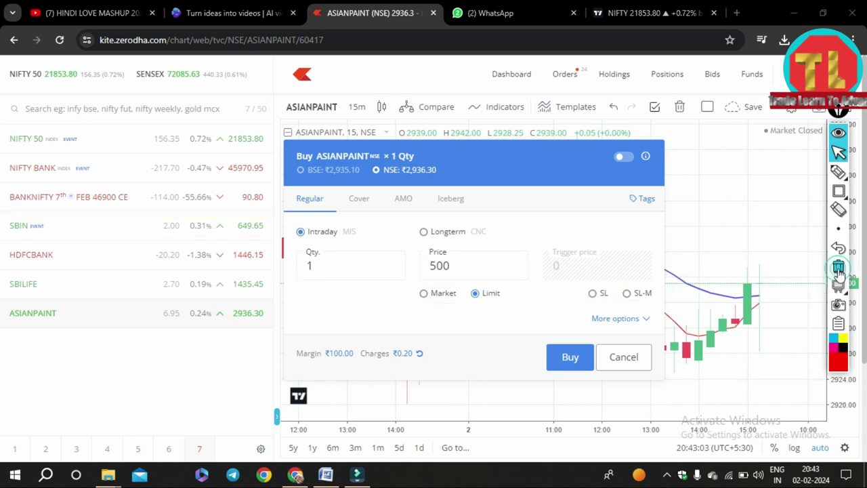
{"action": "left_click", "coordinate": [838, 191]}
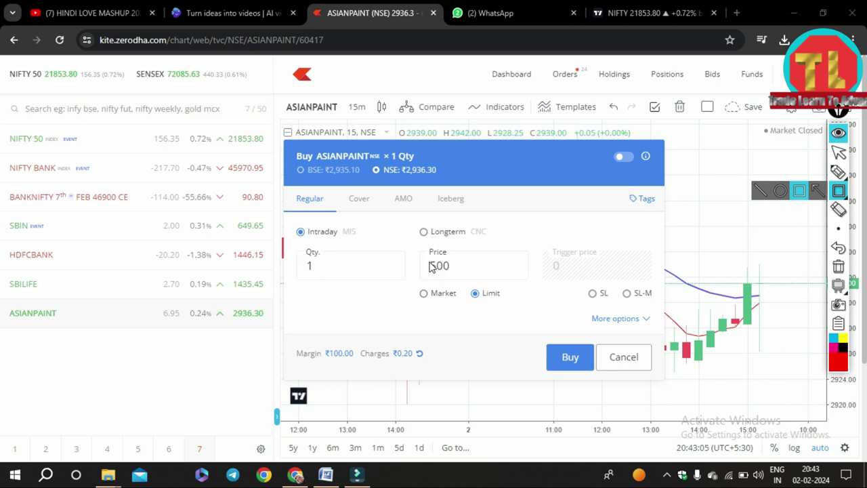
{"action": "left_click_drag", "start_coordinate": [424, 256], "coordinate": [475, 277]}
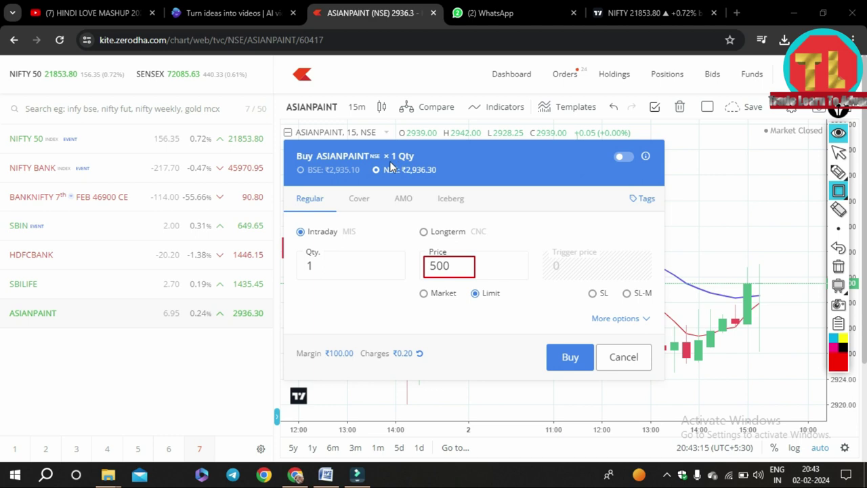
{"action": "left_click_drag", "start_coordinate": [290, 151], "coordinate": [670, 184]}
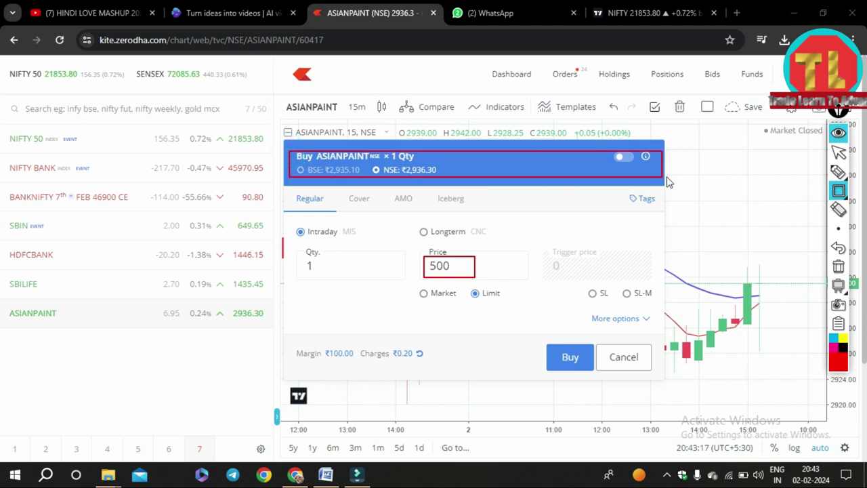
{"action": "left_click", "coordinate": [839, 152]}
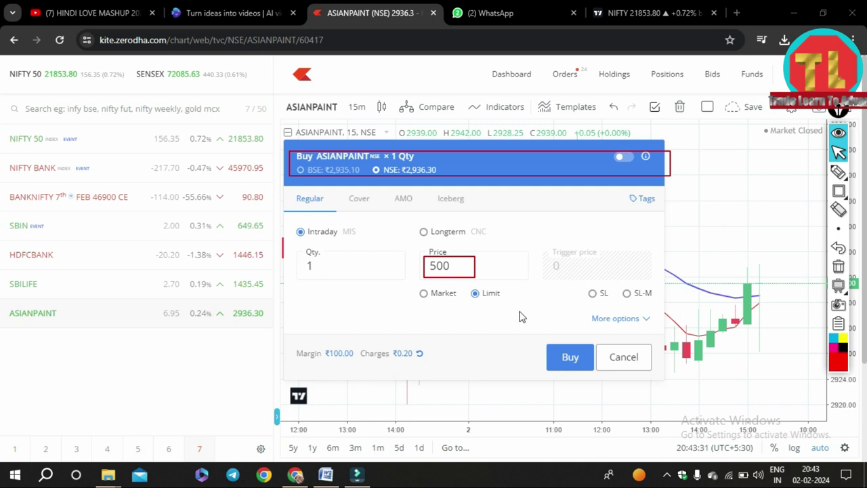
{"action": "left_click", "coordinate": [839, 192]}
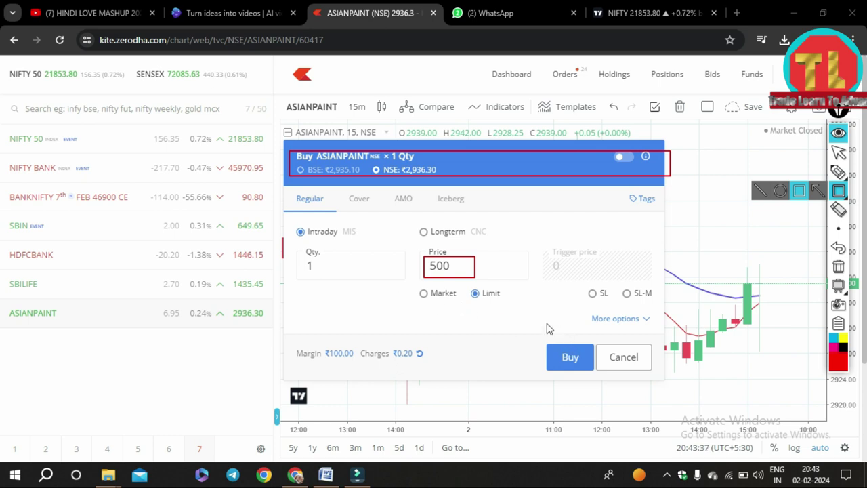
{"action": "left_click", "coordinate": [839, 266]}
Set the Price to 475 and draw a red box around it.
{"action": "left_click", "coordinate": [840, 190]}
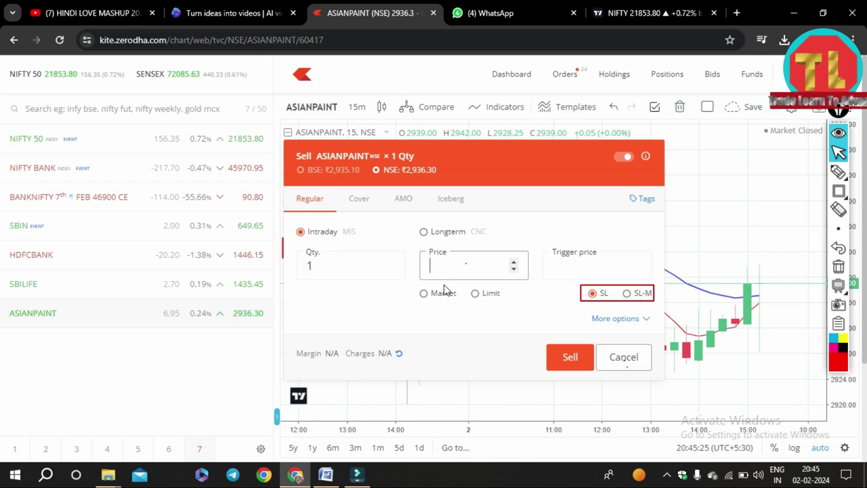
{"action": "type", "text": "75"}
{"action": "left_click", "coordinate": [839, 191]}
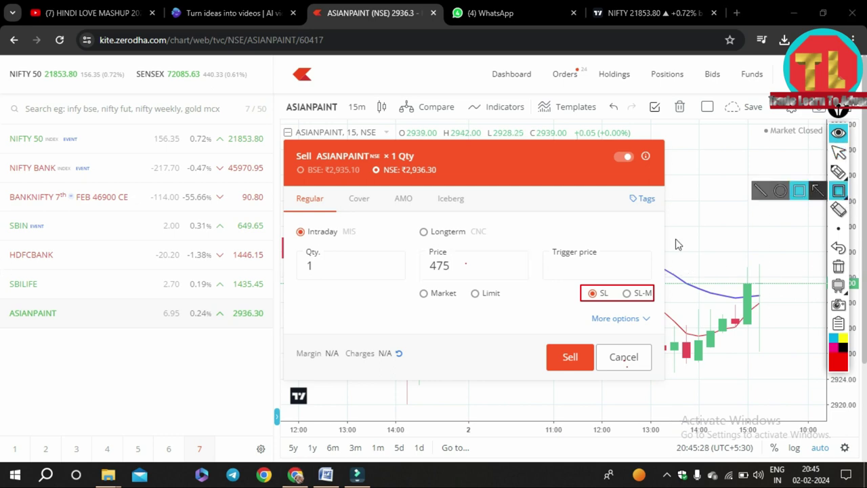
{"action": "mouse_move", "coordinate": [413, 250]}
{"action": "left_mouse_down"}
{"action": "mouse_move", "coordinate": [463, 277]}
{"action": "mouse_move", "coordinate": [492, 279]}
{"action": "left_mouse_up"}
Enter a trigger price of 475.5.
{"action": "mouse_move", "coordinate": [841, 170]}
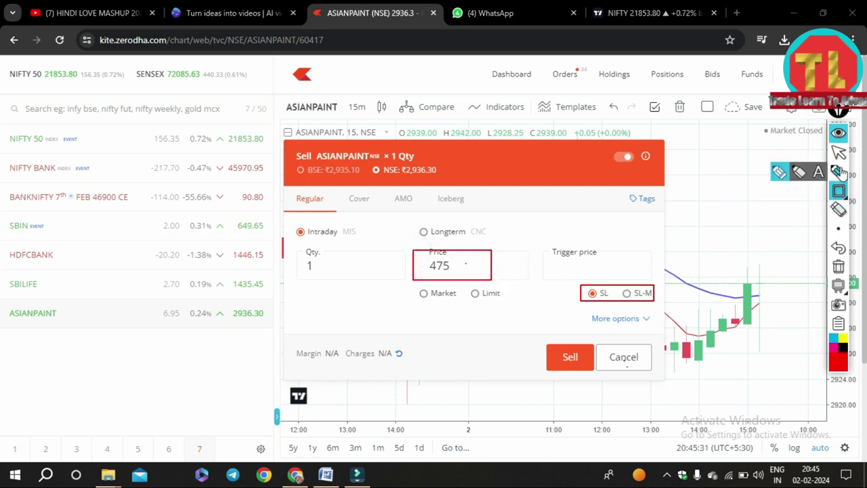
{"action": "left_click", "coordinate": [839, 152]}
{"action": "left_click", "coordinate": [585, 265]}
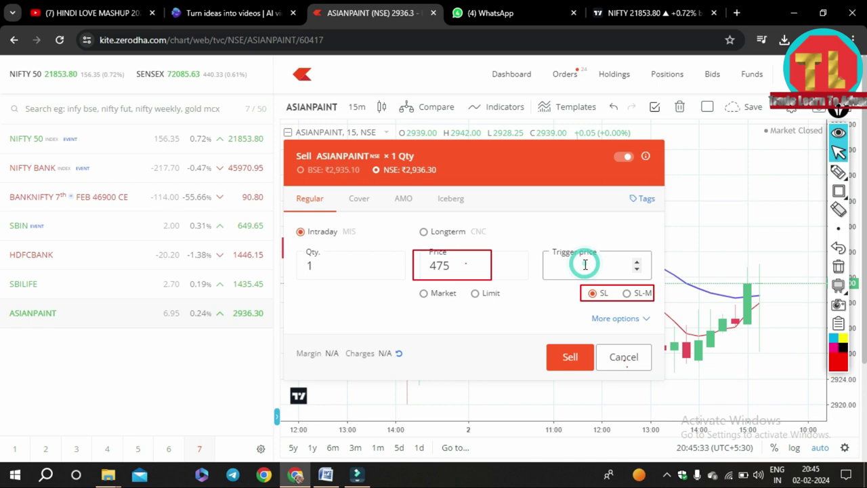
{"action": "type", "text": "475"}
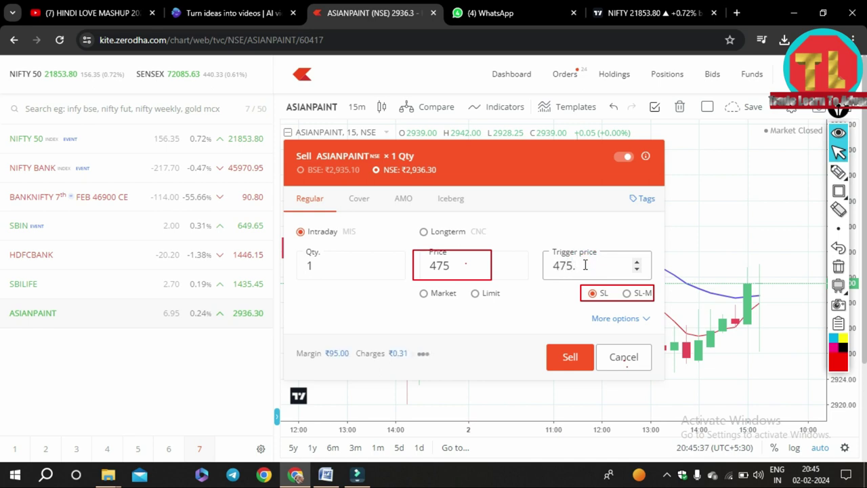
{"action": "type", "text": ".5"}
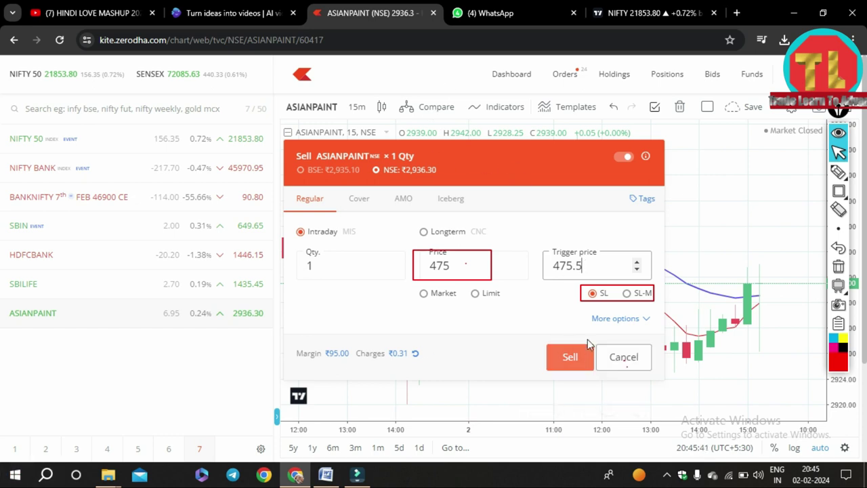
Box Trigger price in red, then box Price, SL-M and trigger 475.5 in black.
{"action": "left_click", "coordinate": [839, 191]}
{"action": "mouse_move", "coordinate": [537, 239]}
{"action": "left_mouse_down"}
{"action": "mouse_move", "coordinate": [546, 284]}
{"action": "mouse_move", "coordinate": [635, 278]}
{"action": "left_mouse_up"}
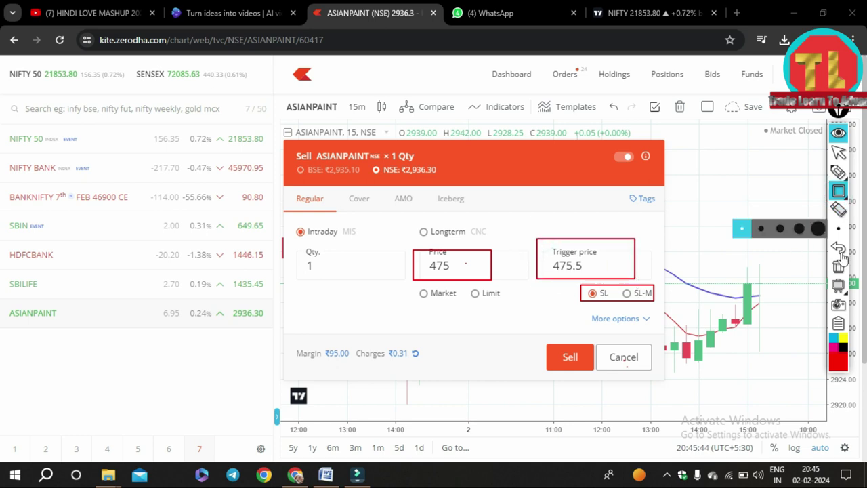
{"action": "left_click", "coordinate": [846, 360]}
{"action": "left_click_drag", "start_coordinate": [407, 256], "coordinate": [492, 278]}
{"action": "mouse_move", "coordinate": [613, 281]}
{"action": "left_mouse_down"}
{"action": "mouse_move", "coordinate": [626, 298]}
{"action": "mouse_move", "coordinate": [679, 308]}
{"action": "left_mouse_up"}
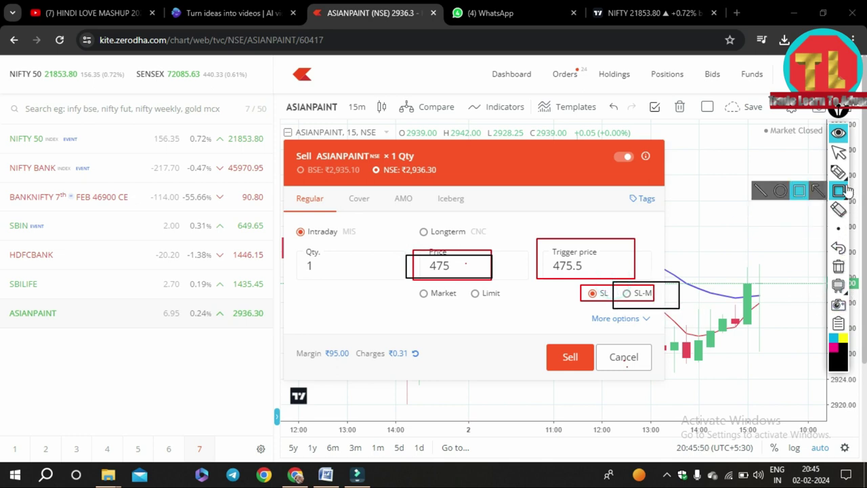
{"action": "left_click_drag", "start_coordinate": [550, 251], "coordinate": [614, 278]}
{"action": "left_click", "coordinate": [838, 153]}
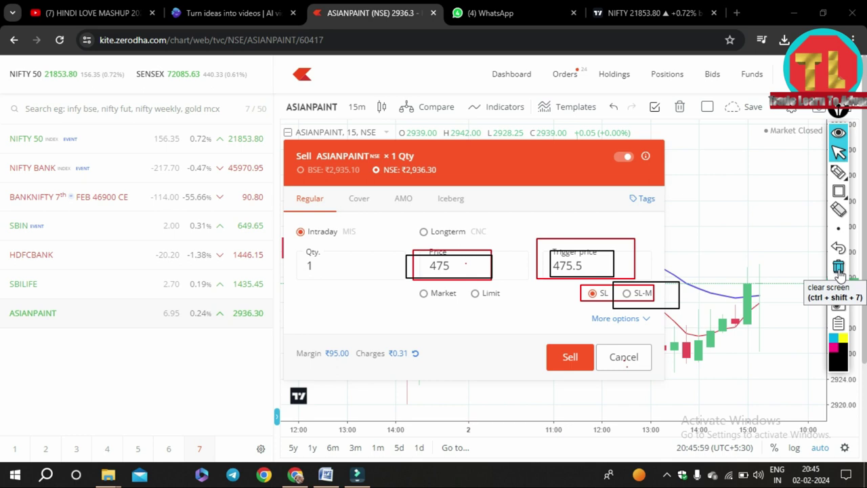
Draw arrows and a thicker magenta marker pointing at the trigger price.
{"action": "left_click", "coordinate": [839, 191]}
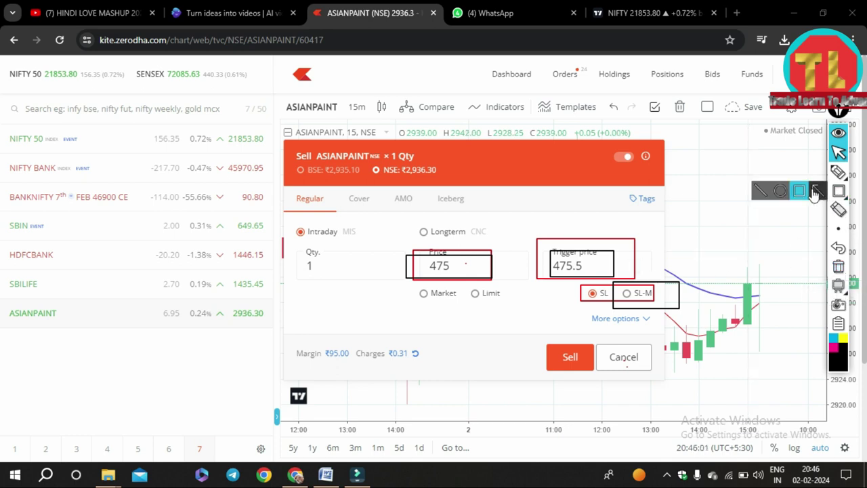
{"action": "left_click", "coordinate": [815, 192]}
{"action": "mouse_move", "coordinate": [661, 225]}
{"action": "left_mouse_down"}
{"action": "mouse_move", "coordinate": [618, 250]}
{"action": "mouse_move", "coordinate": [603, 274]}
{"action": "mouse_move", "coordinate": [633, 247]}
{"action": "mouse_move", "coordinate": [615, 257]}
{"action": "left_mouse_up"}
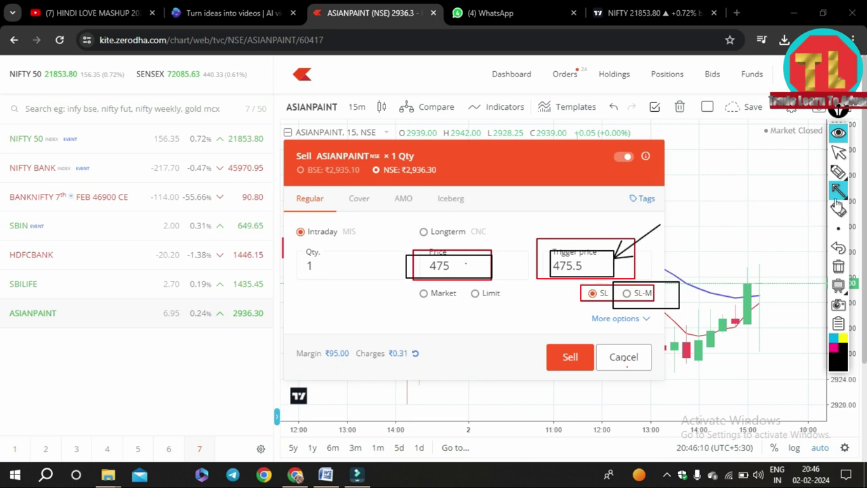
{"action": "left_click", "coordinate": [839, 228]}
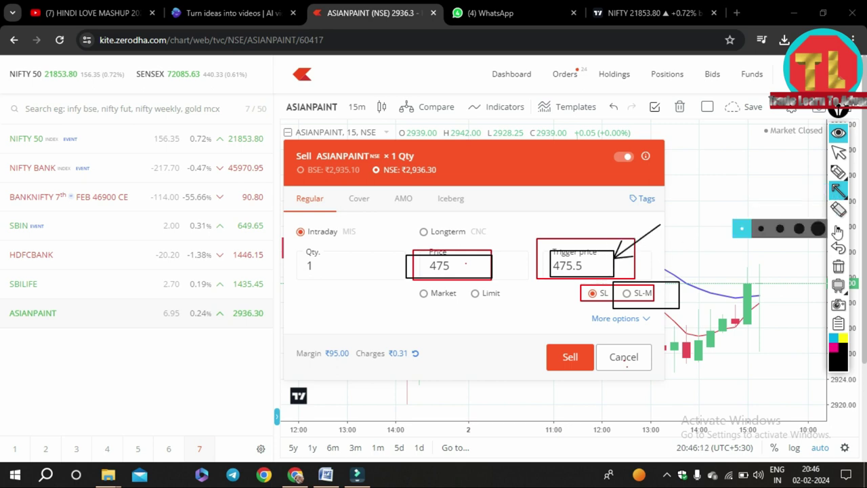
{"action": "left_click", "coordinate": [798, 231]}
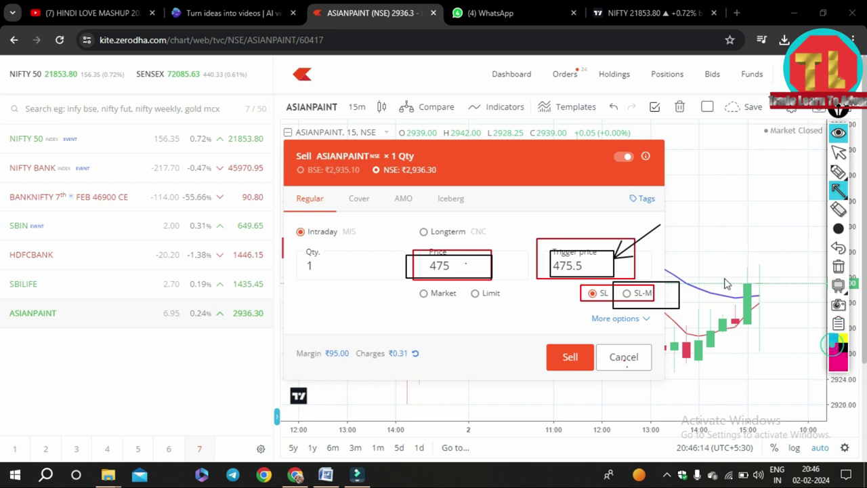
{"action": "mouse_move", "coordinate": [544, 209]}
{"action": "left_mouse_down"}
{"action": "mouse_move", "coordinate": [509, 232]}
{"action": "mouse_move", "coordinate": [539, 217]}
{"action": "mouse_move", "coordinate": [552, 197]}
{"action": "mouse_move", "coordinate": [554, 230]}
{"action": "left_mouse_up"}
{"action": "mouse_move", "coordinate": [556, 184]}
{"action": "left_mouse_down"}
{"action": "mouse_move", "coordinate": [509, 246]}
{"action": "mouse_move", "coordinate": [558, 248]}
{"action": "mouse_move", "coordinate": [496, 255]}
{"action": "mouse_move", "coordinate": [559, 247]}
{"action": "mouse_move", "coordinate": [505, 256]}
{"action": "left_mouse_up"}
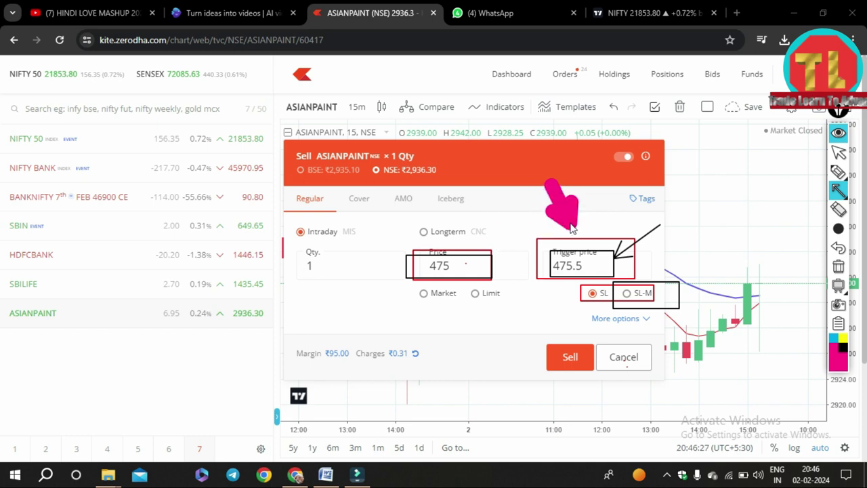
Clear all annotations and cancel the sell order without placing it.
{"action": "left_click", "coordinate": [839, 267]}
{"action": "left_click", "coordinate": [629, 358]}
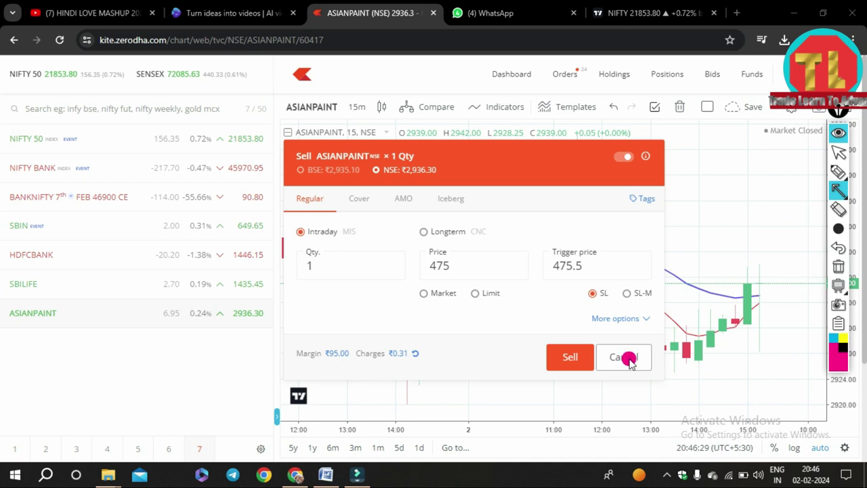
{"action": "left_click", "coordinate": [838, 152]}
{"action": "left_click", "coordinate": [613, 361]}
Open the SBIN chart, adjust its price scale and move the annotation toolbar aside.
{"action": "left_click", "coordinate": [193, 225]}
{"action": "scroll", "coordinate": [639, 275], "scroll_direction": "up", "scroll_amount": 5}
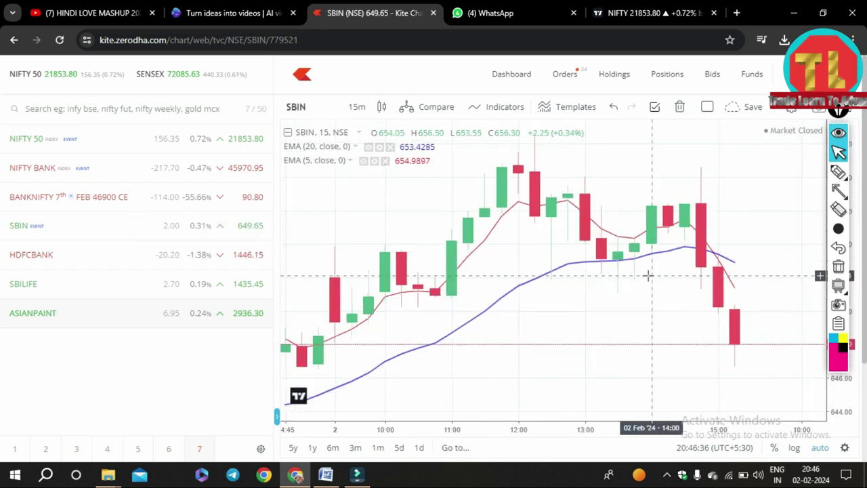
{"action": "left_click", "coordinate": [838, 112]}
{"action": "left_click_drag", "start_coordinate": [856, 169], "coordinate": [827, 236]}
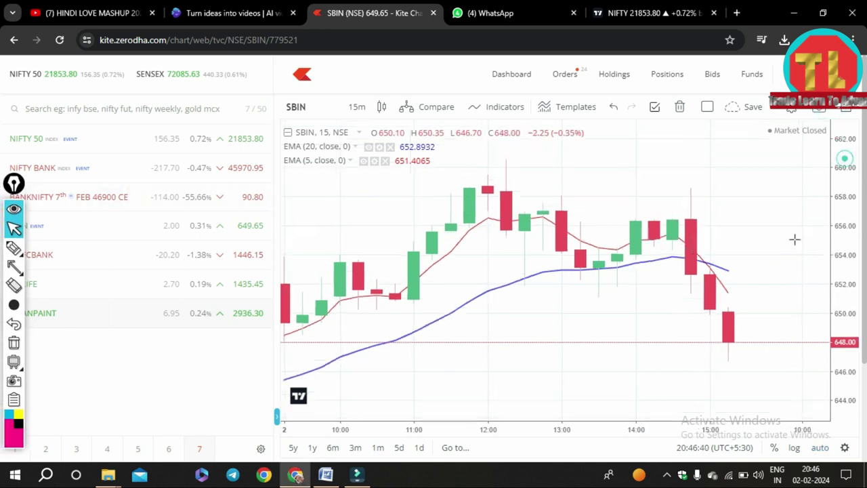
{"action": "left_click_drag", "start_coordinate": [692, 256], "coordinate": [683, 225]}
{"action": "left_click", "coordinate": [624, 299]}
{"action": "left_click", "coordinate": [13, 184]}
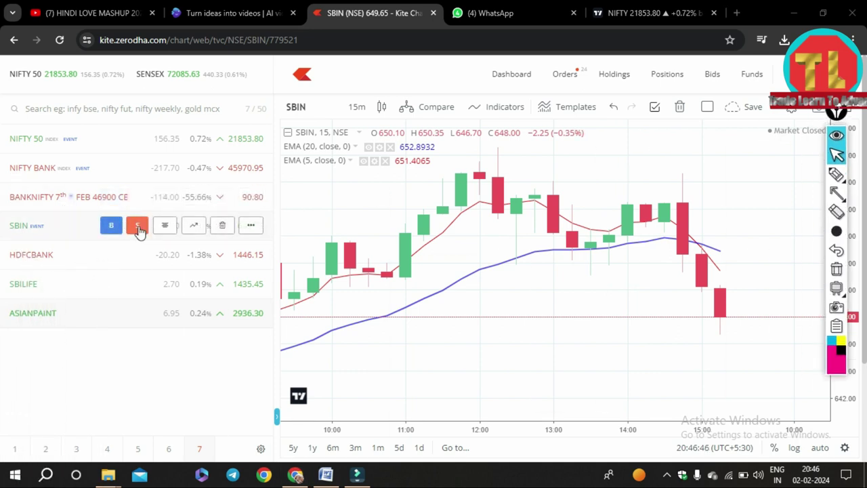
Open a Sell order window for SBIN.
{"action": "left_click", "coordinate": [138, 226]}
{"action": "left_click", "coordinate": [326, 349]}
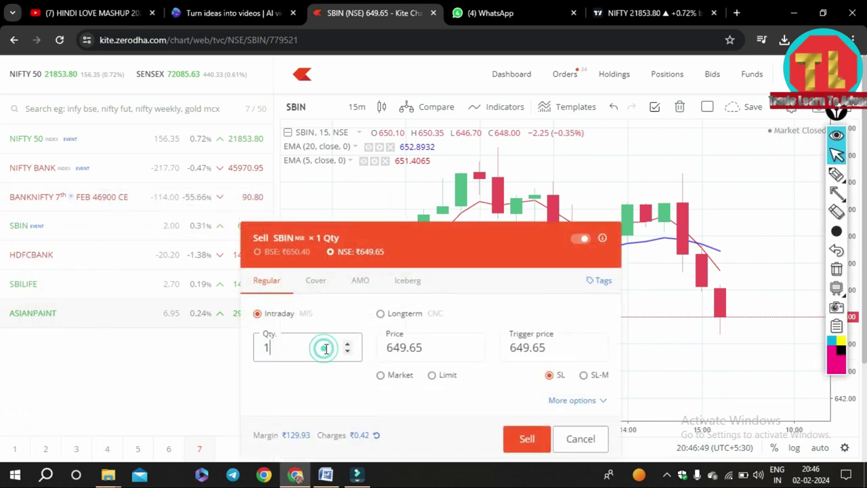
{"action": "left_click", "coordinate": [428, 352]}
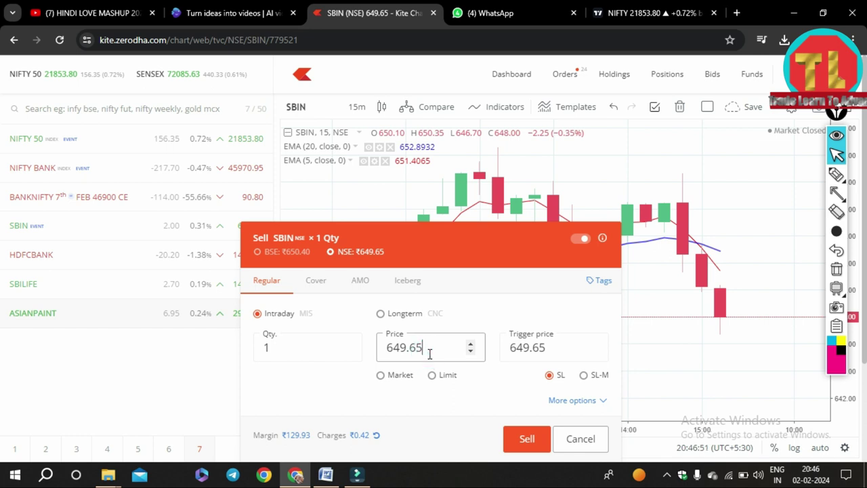
Draw magenta boxes around the quantity field and the Longterm option with a smaller pen.
{"action": "left_click", "coordinate": [837, 193]}
{"action": "left_click", "coordinate": [801, 198]}
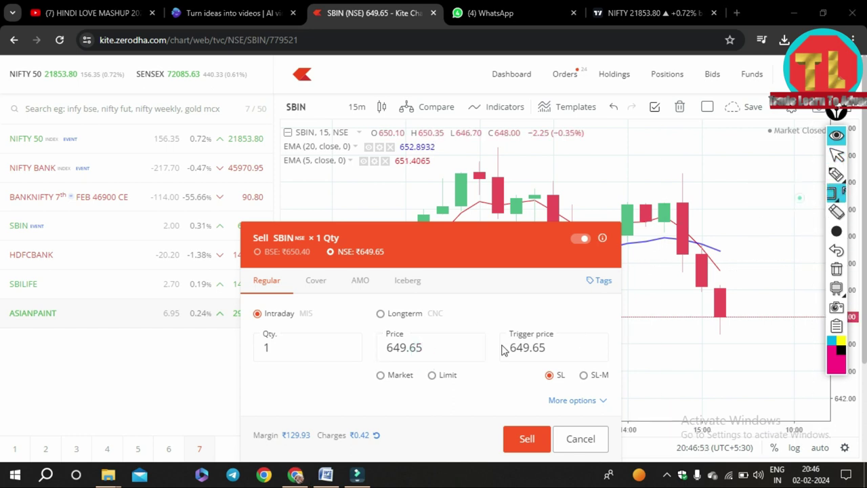
{"action": "mouse_move", "coordinate": [250, 326]}
{"action": "left_mouse_down"}
{"action": "mouse_move", "coordinate": [275, 376]}
{"action": "mouse_move", "coordinate": [326, 375]}
{"action": "left_mouse_up"}
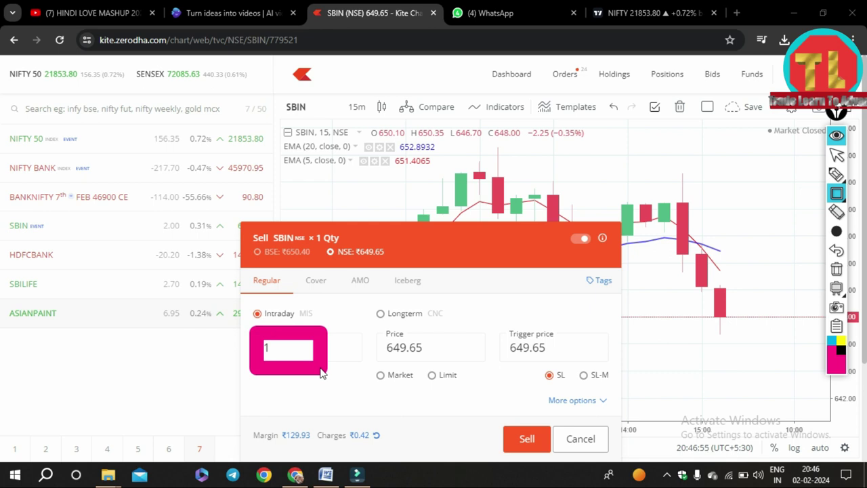
{"action": "left_click", "coordinate": [837, 231]}
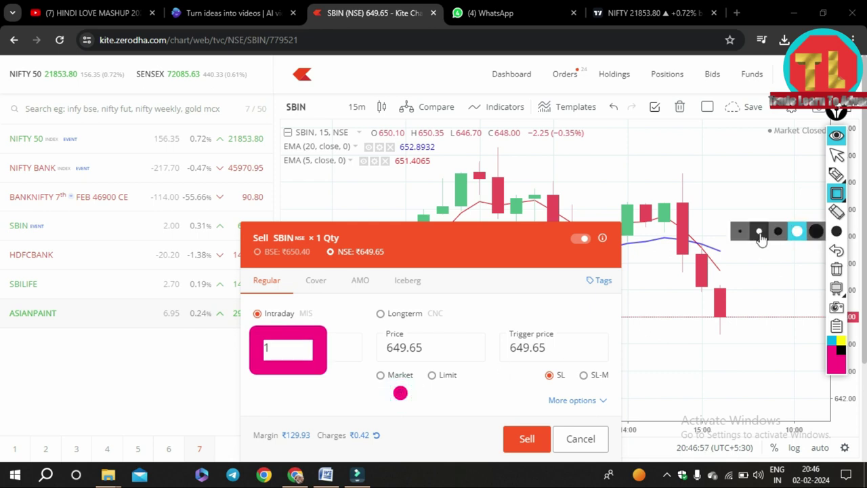
{"action": "left_click", "coordinate": [760, 233]}
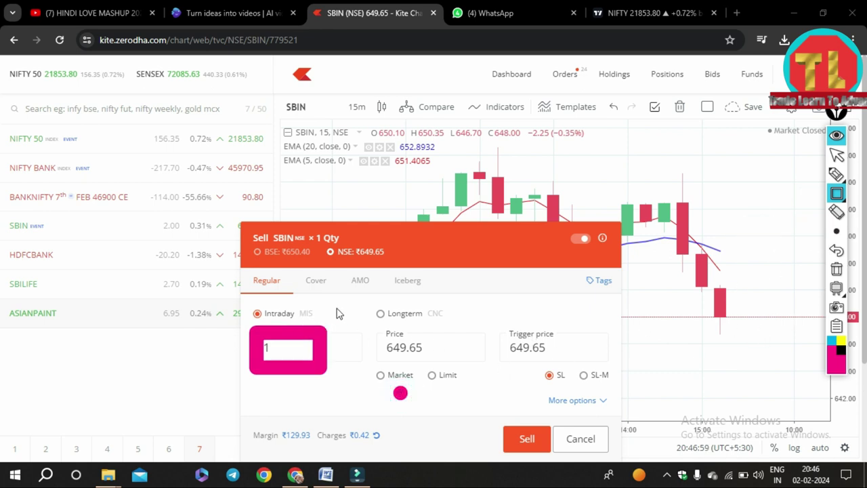
{"action": "left_click", "coordinate": [837, 193]}
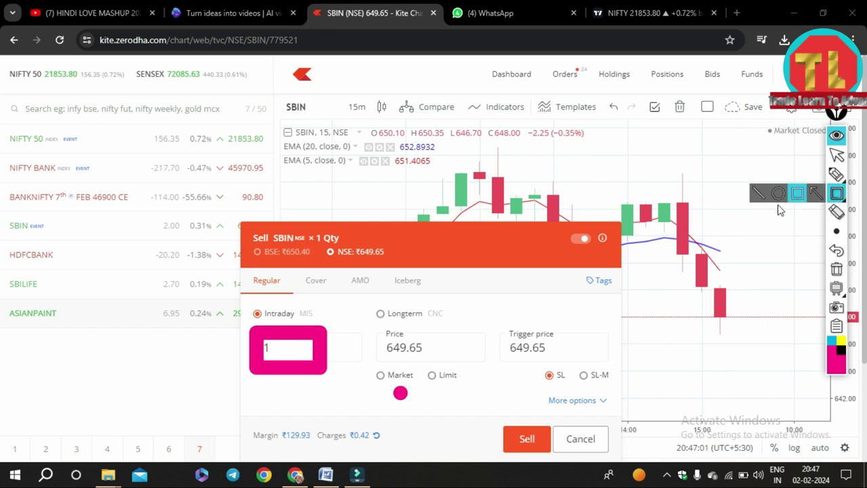
{"action": "left_click_drag", "start_coordinate": [367, 305], "coordinate": [464, 325]}
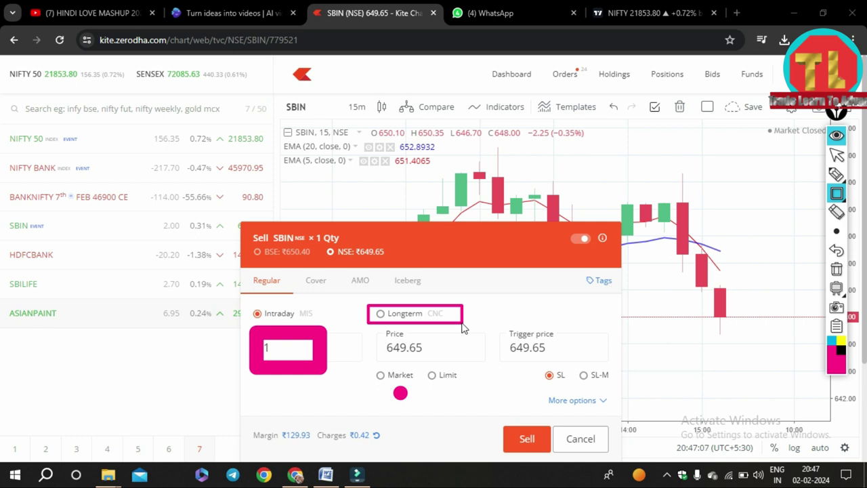
{"action": "left_click", "coordinate": [565, 444]}
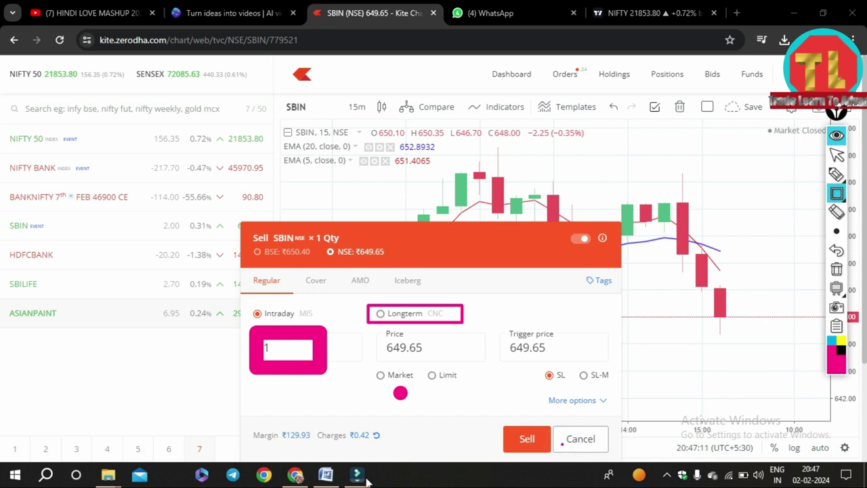
{"action": "left_click", "coordinate": [838, 157]}
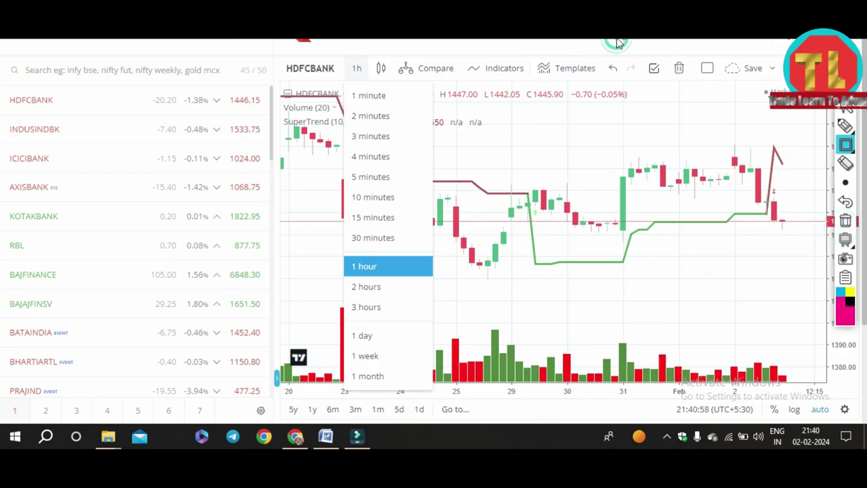
Switch to the Holdings page and draw magenta boxes around the IRCTC and PARAS rows.
{"action": "left_click", "coordinate": [845, 110]}
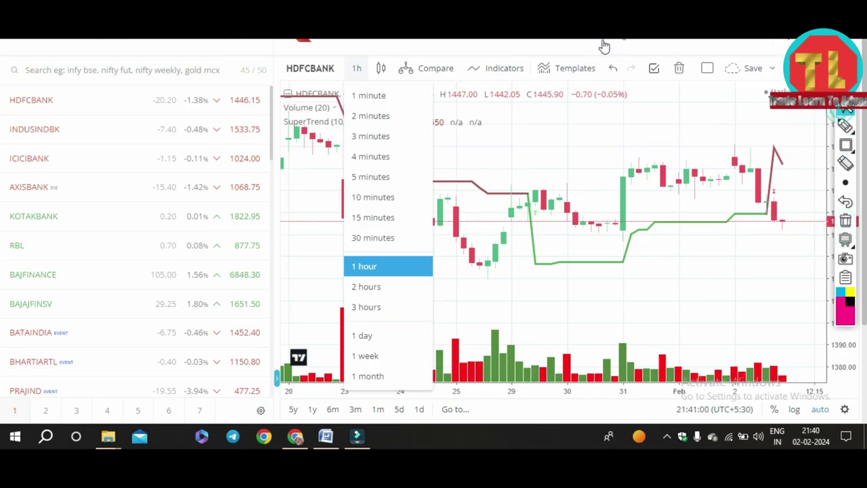
{"action": "left_click", "coordinate": [606, 48]}
{"action": "left_click", "coordinate": [845, 145]}
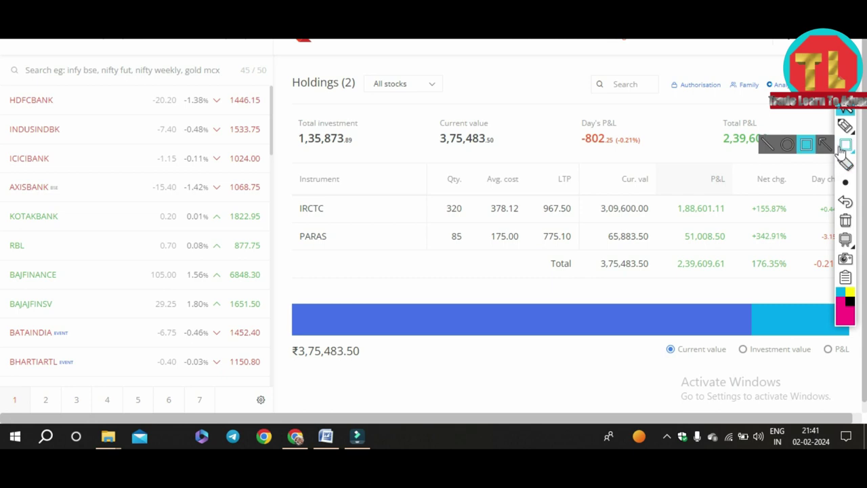
{"action": "left_click_drag", "start_coordinate": [841, 65], "coordinate": [63, 147]}
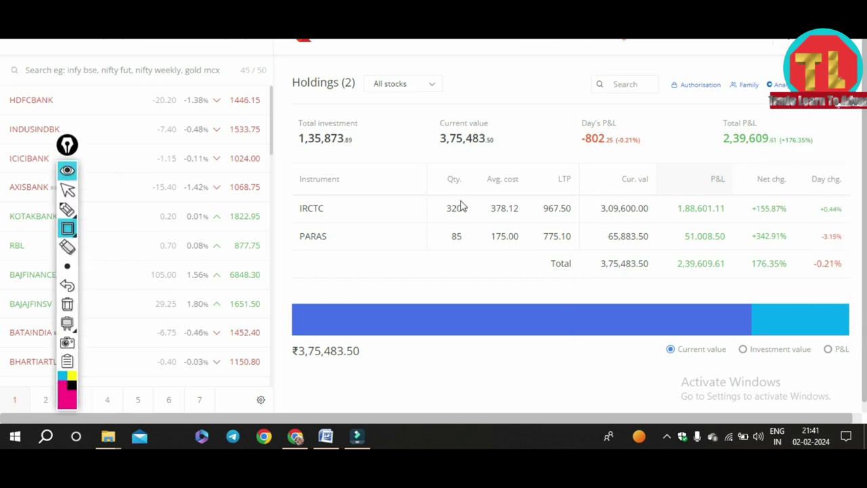
{"action": "mouse_move", "coordinate": [291, 195]}
{"action": "left_mouse_down"}
{"action": "mouse_move", "coordinate": [363, 227]}
{"action": "mouse_move", "coordinate": [639, 237]}
{"action": "mouse_move", "coordinate": [850, 229]}
{"action": "left_mouse_up"}
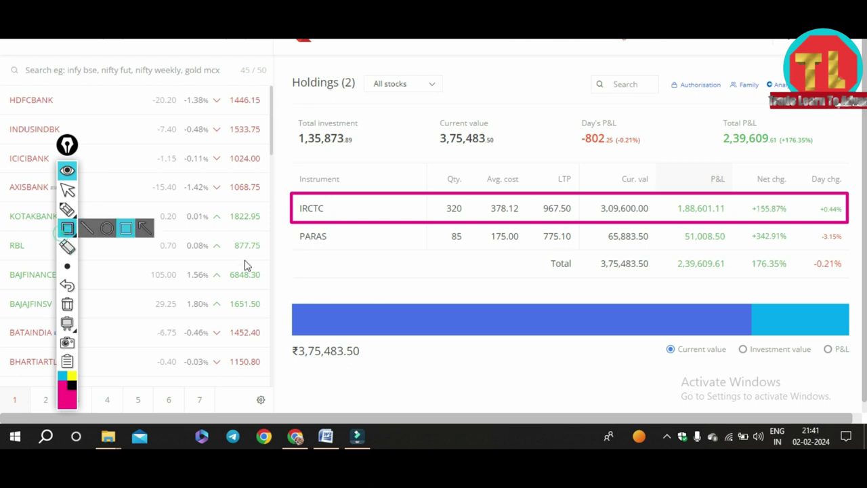
{"action": "mouse_move", "coordinate": [285, 227]}
{"action": "left_mouse_down"}
{"action": "mouse_move", "coordinate": [436, 287]}
{"action": "mouse_move", "coordinate": [851, 252]}
{"action": "left_mouse_up"}
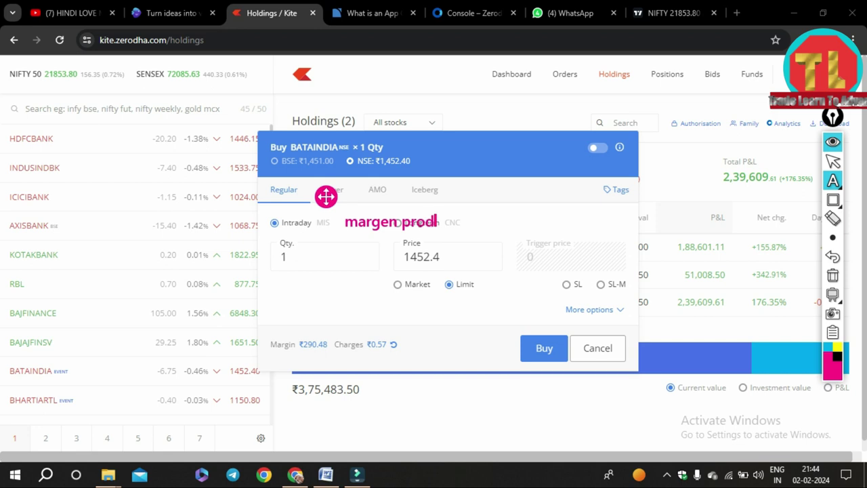
Delete the old 'margen product' label and box the Longterm option in magenta.
{"action": "type", "text": "t"}
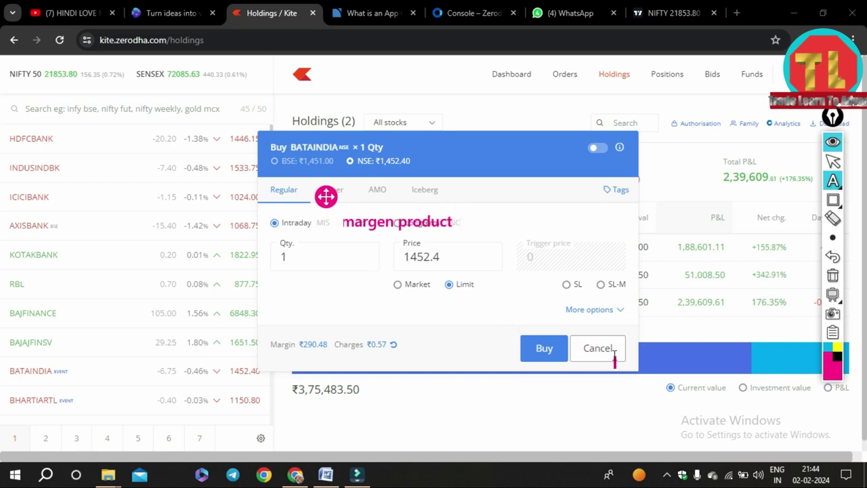
{"action": "left_click", "coordinate": [833, 275]}
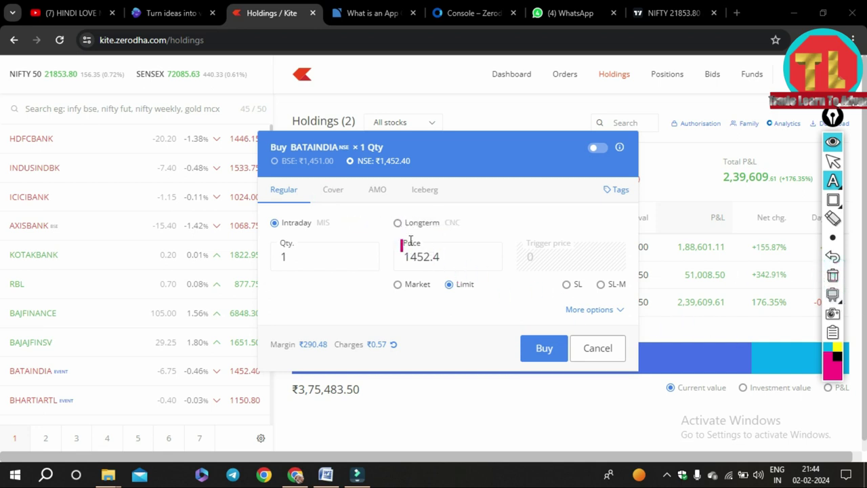
{"action": "left_click", "coordinate": [833, 200]}
{"action": "left_click_drag", "start_coordinate": [373, 205], "coordinate": [489, 237]}
Select Longterm CNC and start the 'carry farward' text label beside it.
{"action": "left_click", "coordinate": [833, 164]}
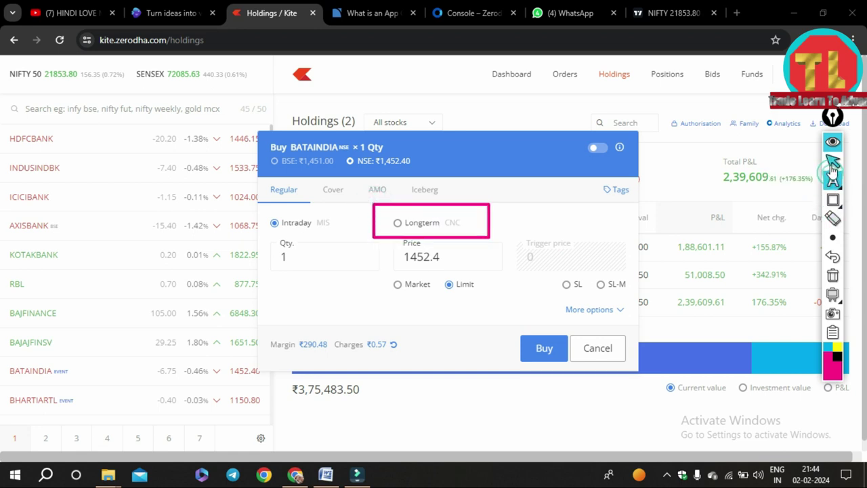
{"action": "left_click", "coordinate": [398, 223]}
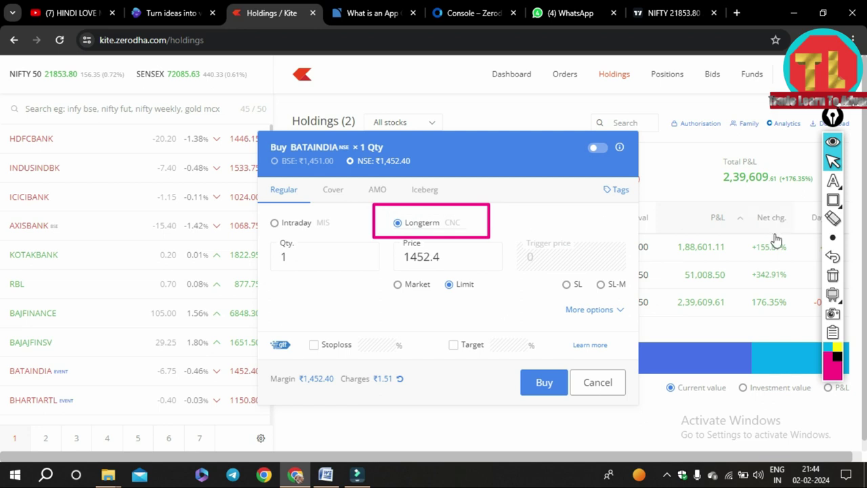
{"action": "left_click", "coordinate": [833, 180]}
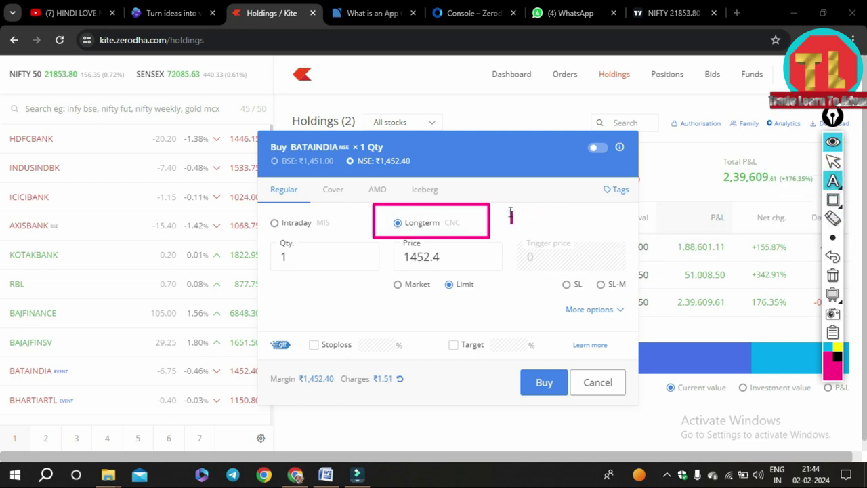
{"action": "type", "text": "d"}
{"action": "type", "text": "arry fl"}
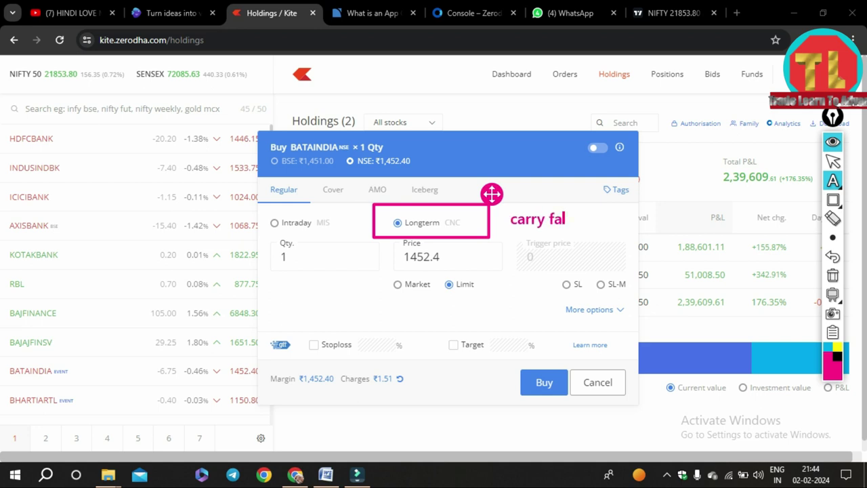